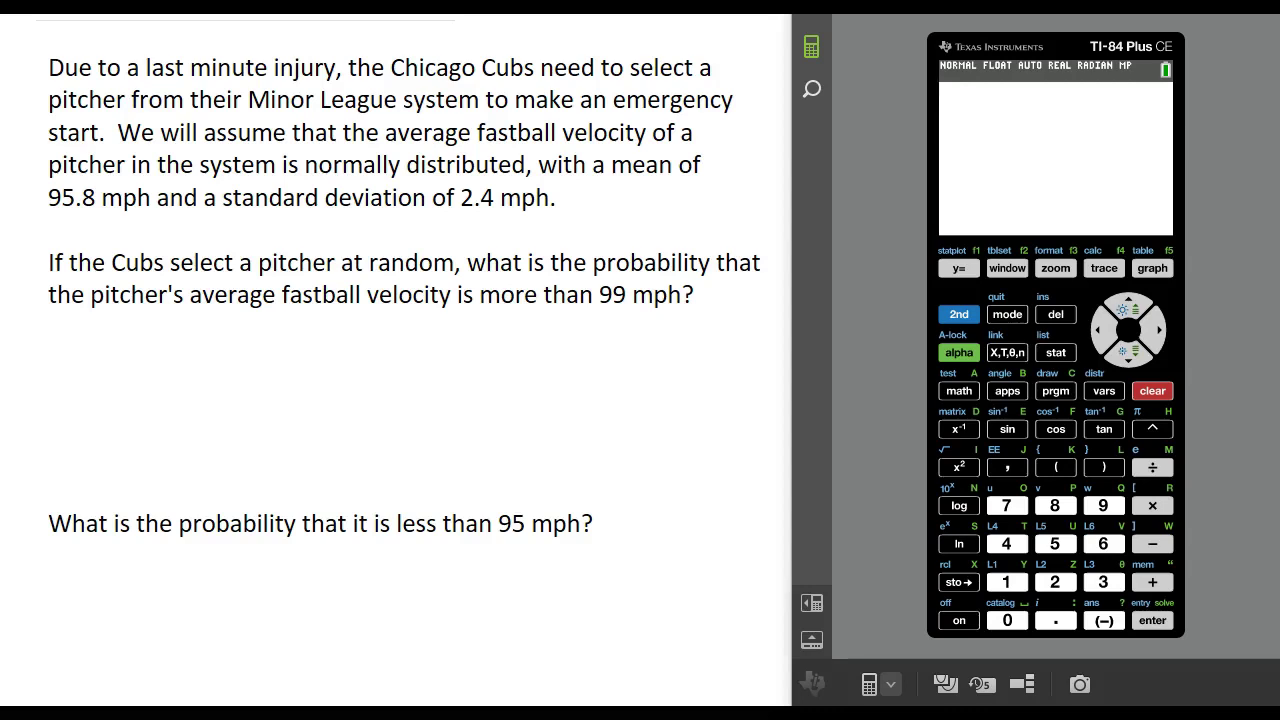
Step: Sketch a normal curve marked 95.8 and 99, shade the tail past 99, and write normalcdf beside it
left_click_drag(48, 407, 288, 406)
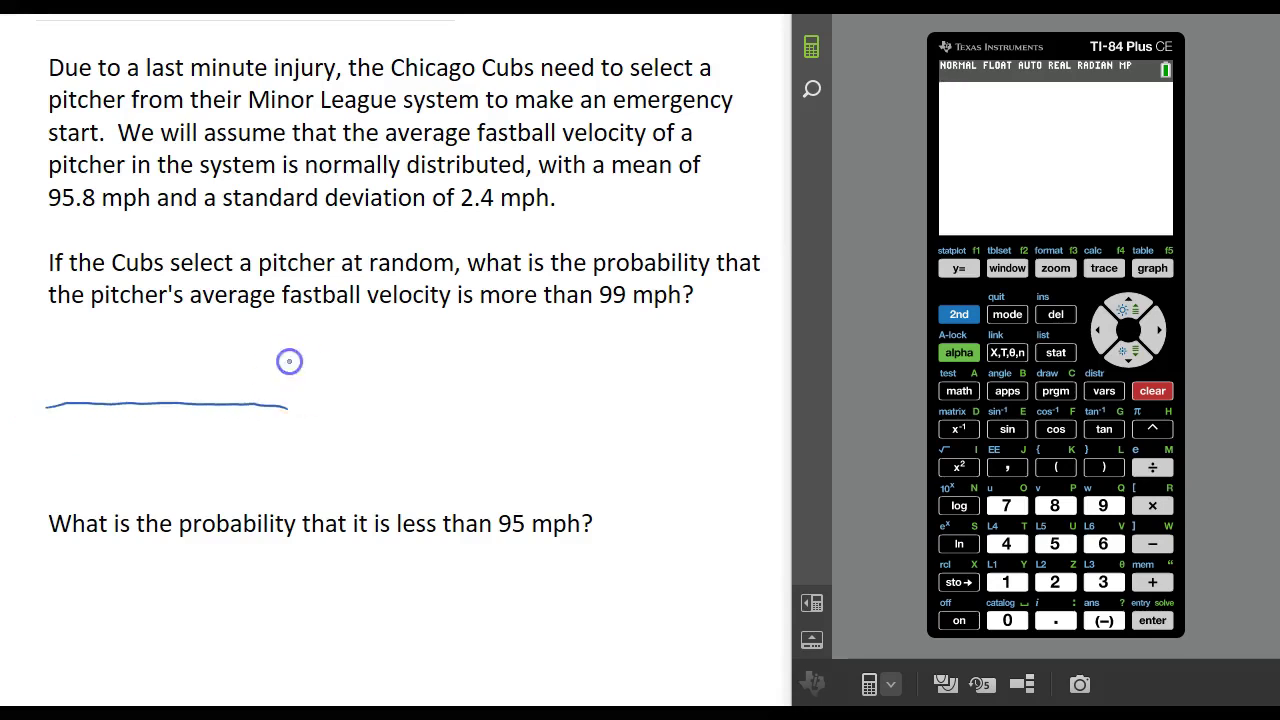
mouse_move(44, 390)
left_mouse_down()
mouse_move(86, 386)
mouse_move(147, 328)
mouse_move(180, 319)
mouse_move(243, 382)
mouse_move(318, 393)
left_mouse_up()
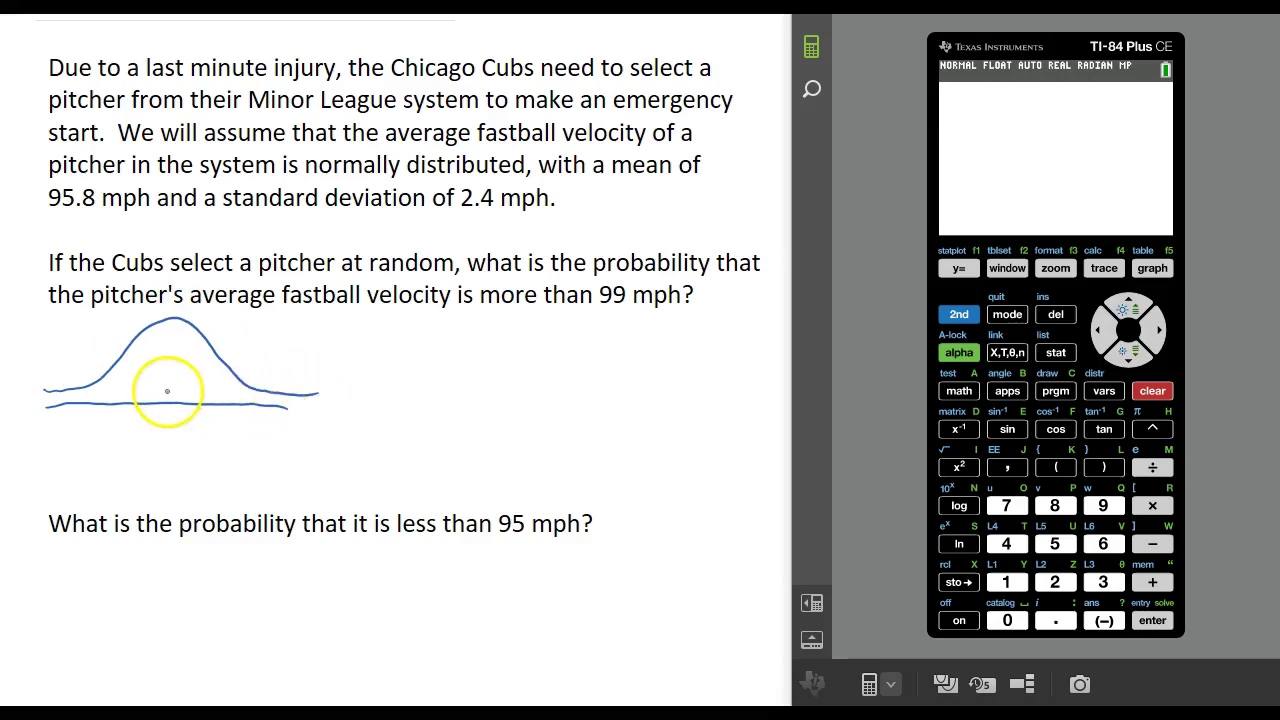
left_click_drag(168, 396, 168, 410)
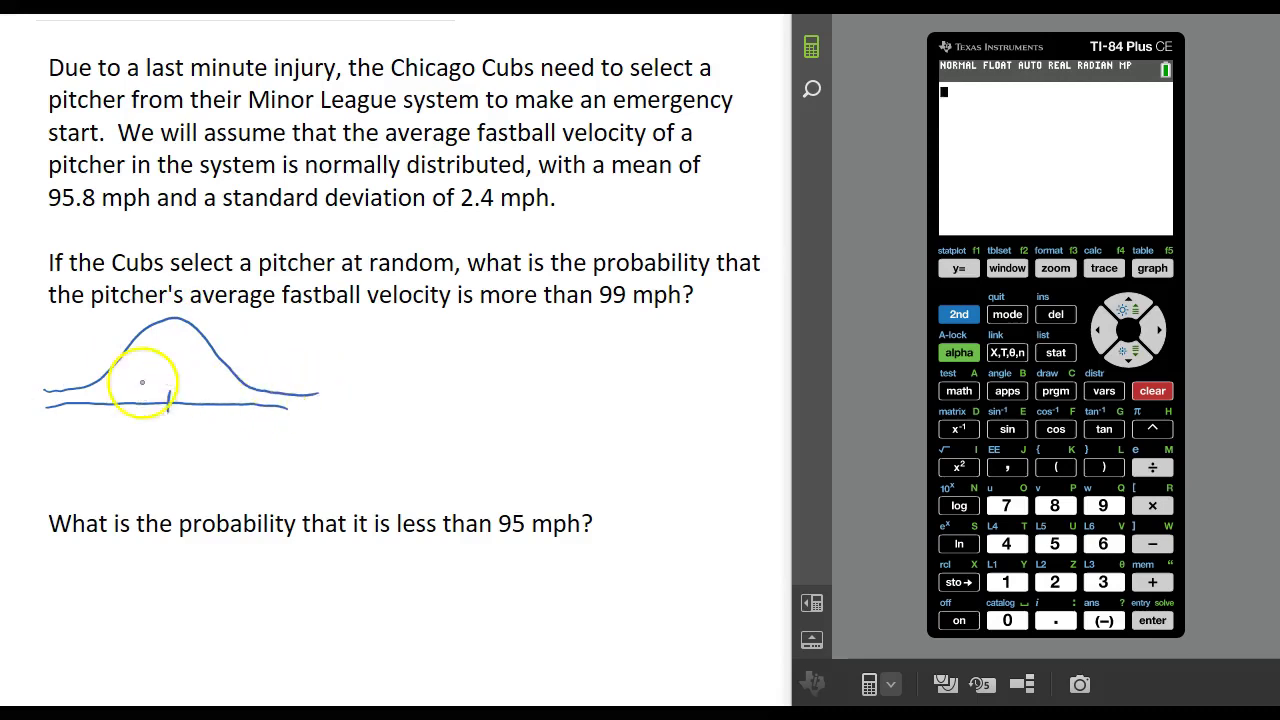
mouse_move(148, 420)
left_mouse_down()
mouse_move(143, 431)
mouse_move(163, 414)
mouse_move(149, 431)
mouse_move(180, 436)
left_mouse_up()
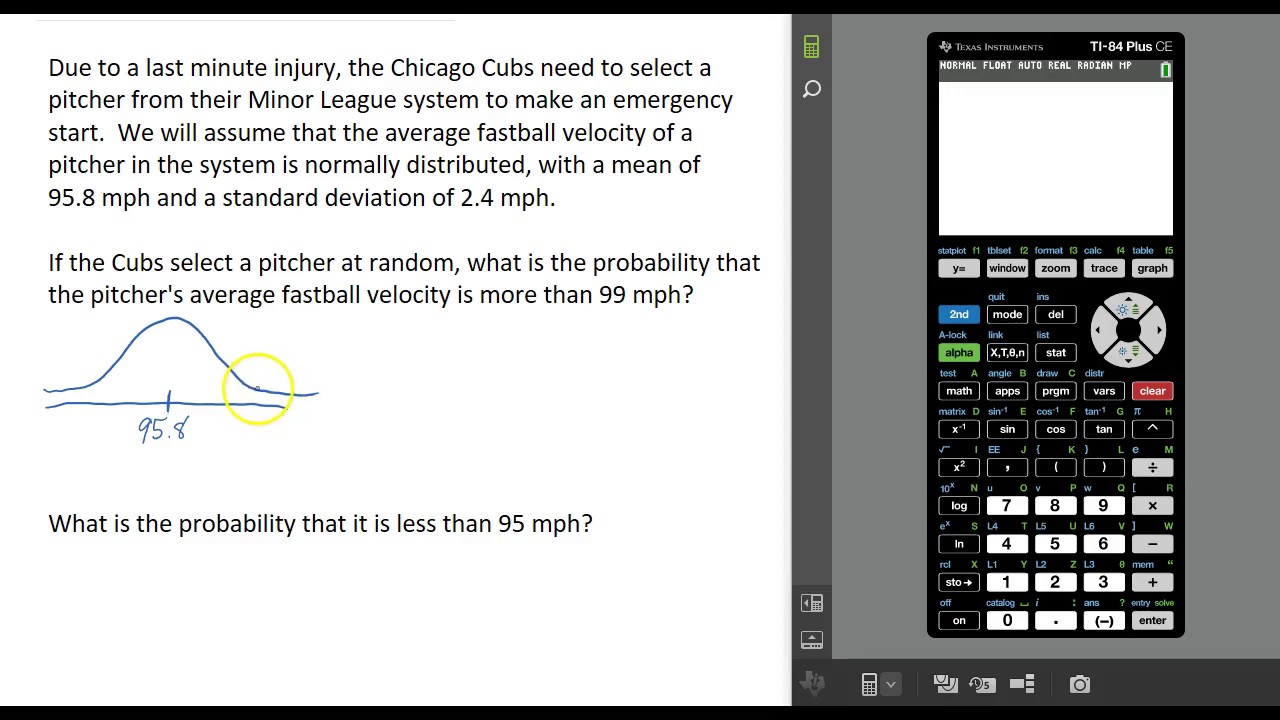
mouse_move(257, 394)
left_mouse_down()
mouse_move(244, 446)
mouse_move(260, 430)
mouse_move(266, 446)
left_mouse_up()
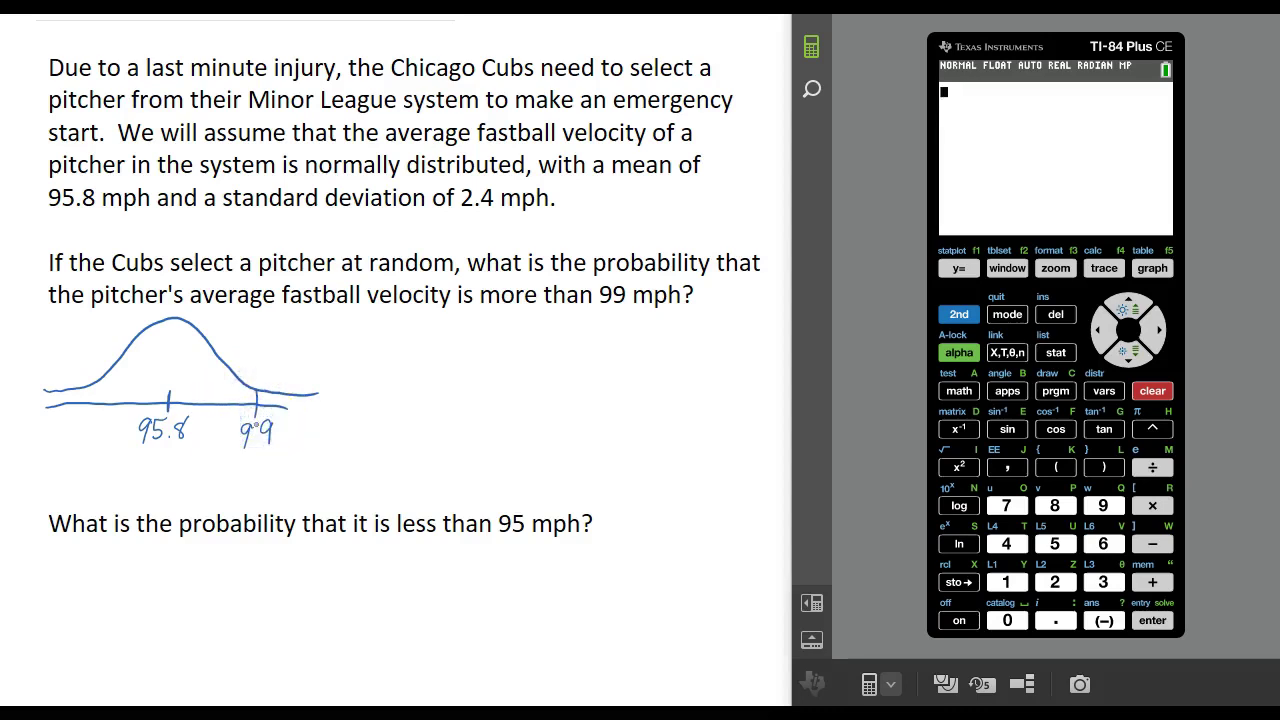
left_click_drag(258, 397, 311, 400)
mouse_move(357, 340)
left_mouse_down()
mouse_move(432, 345)
mouse_move(450, 322)
mouse_move(467, 342)
mouse_move(490, 332)
mouse_move(491, 345)
mouse_move(472, 345)
left_mouse_up()
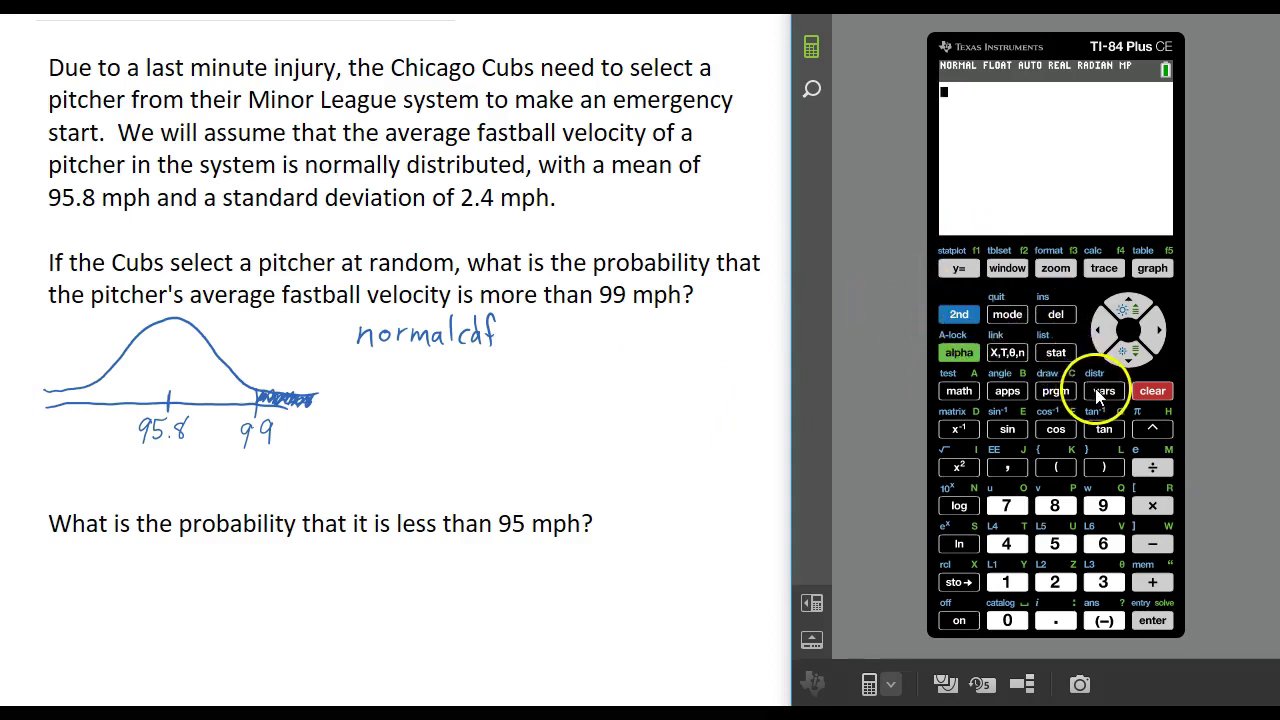
Step: Open the normalcdf entry wizard from the 2nd DISTR menu
left_click(960, 316)
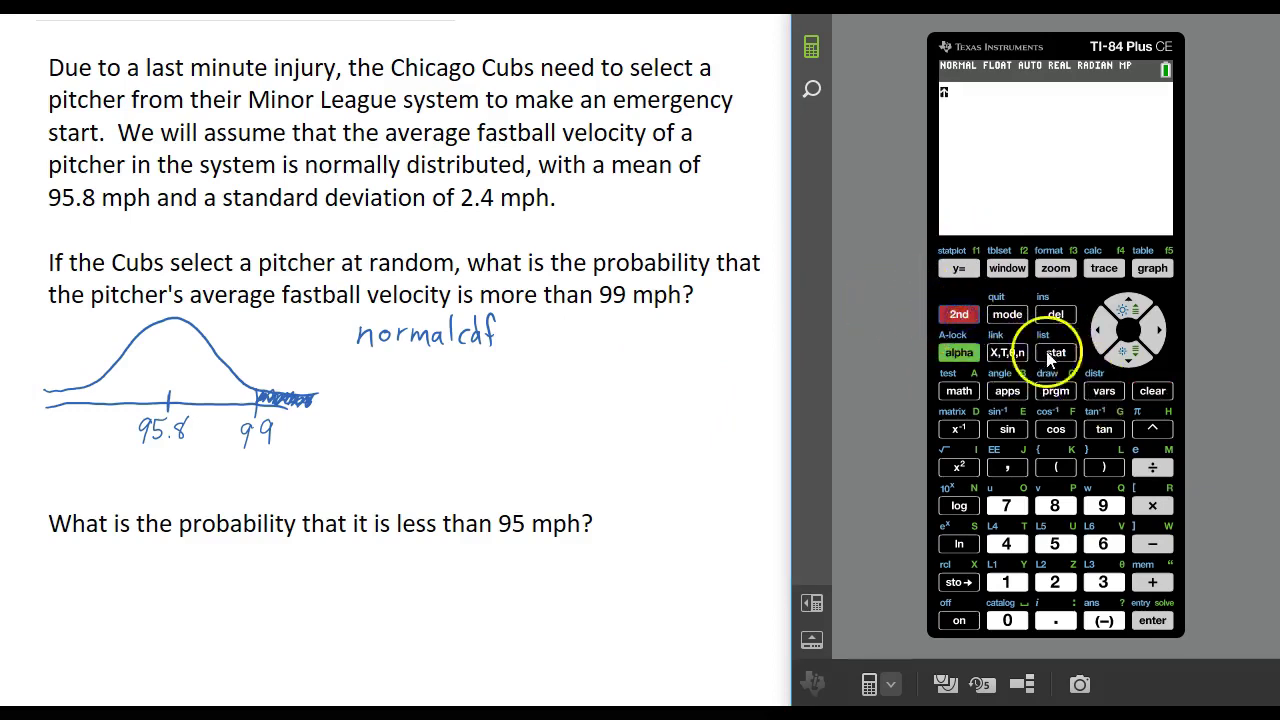
left_click(1103, 392)
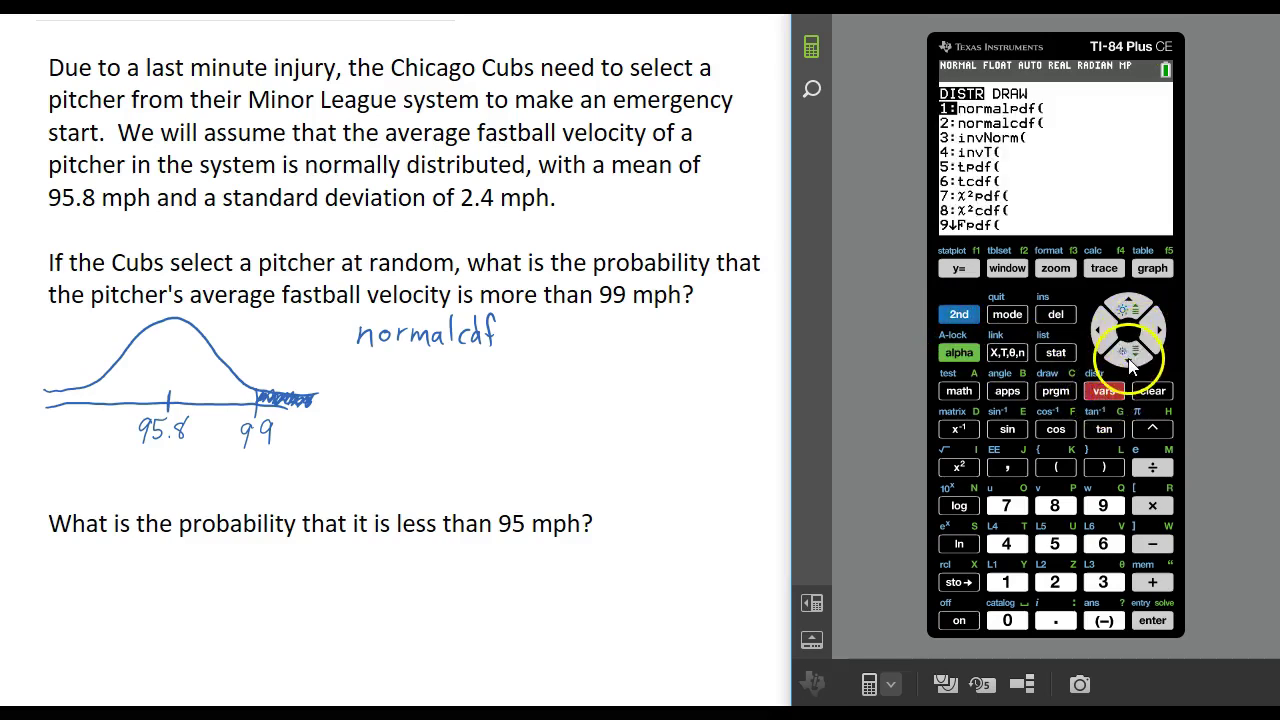
left_click(1129, 362)
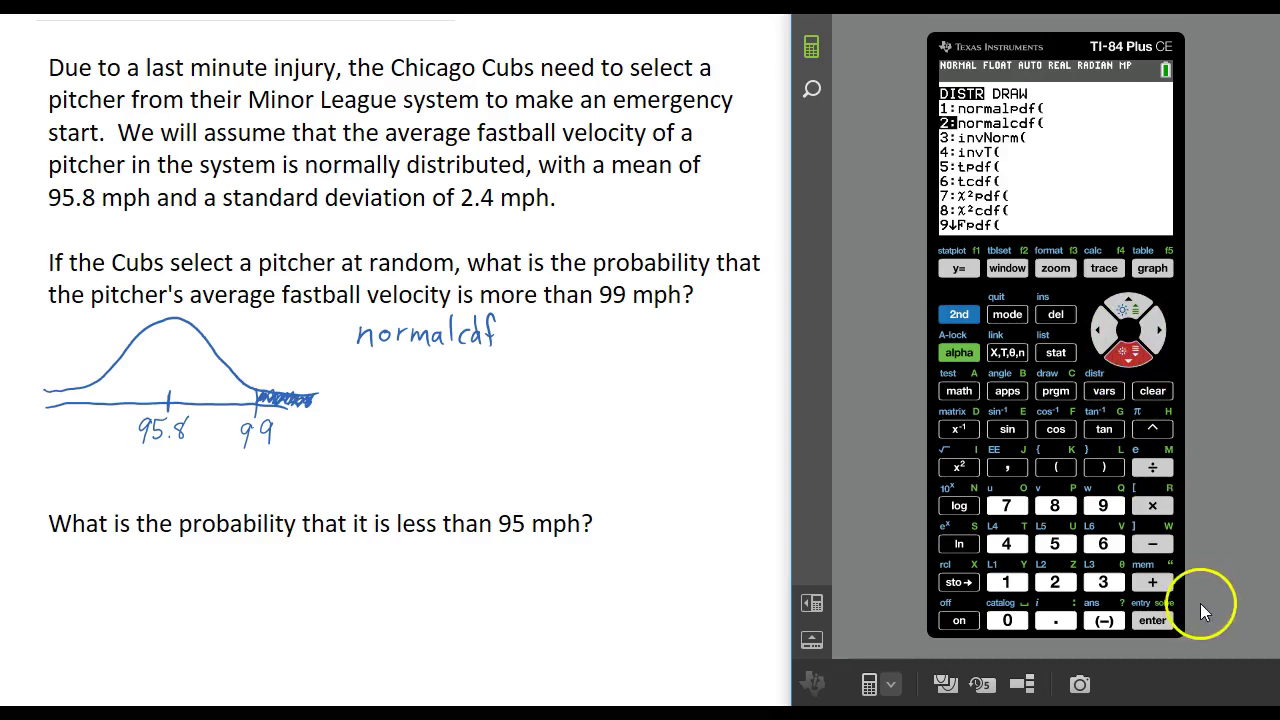
left_click(1155, 620)
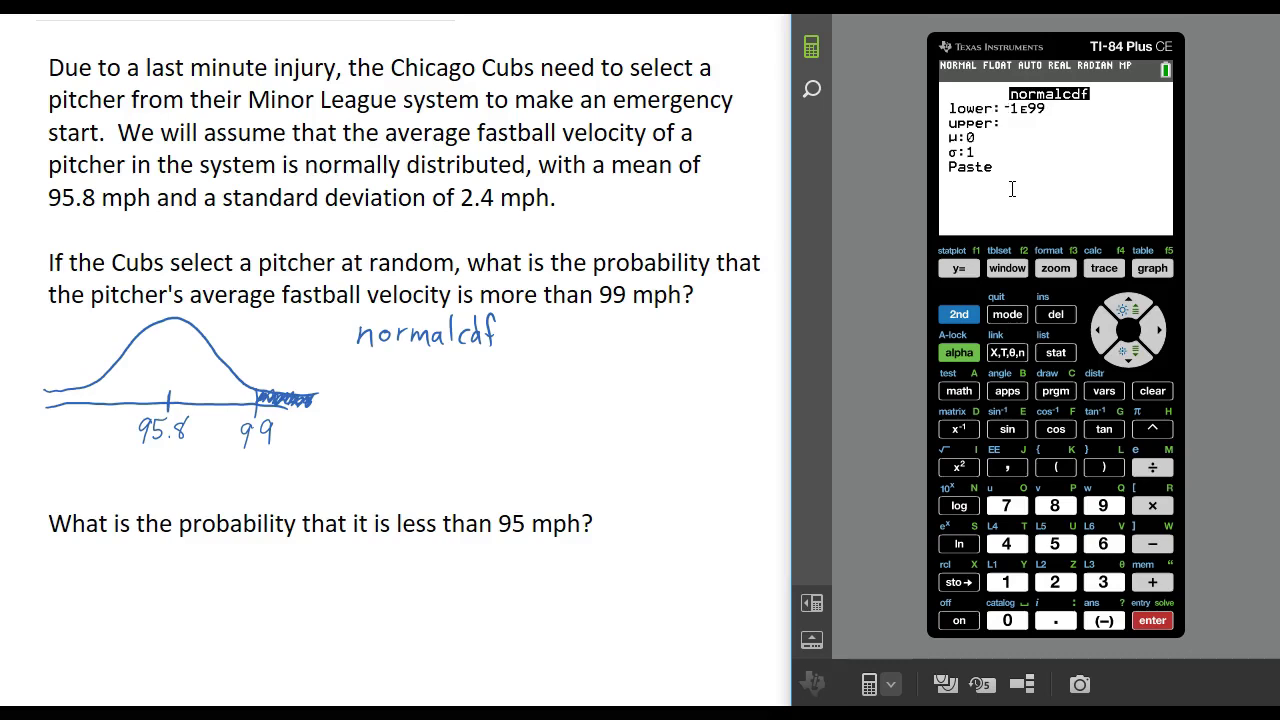
Step: Enter lower bound 99 and upper bound 1E99 in the normalcdf wizard
type("99")
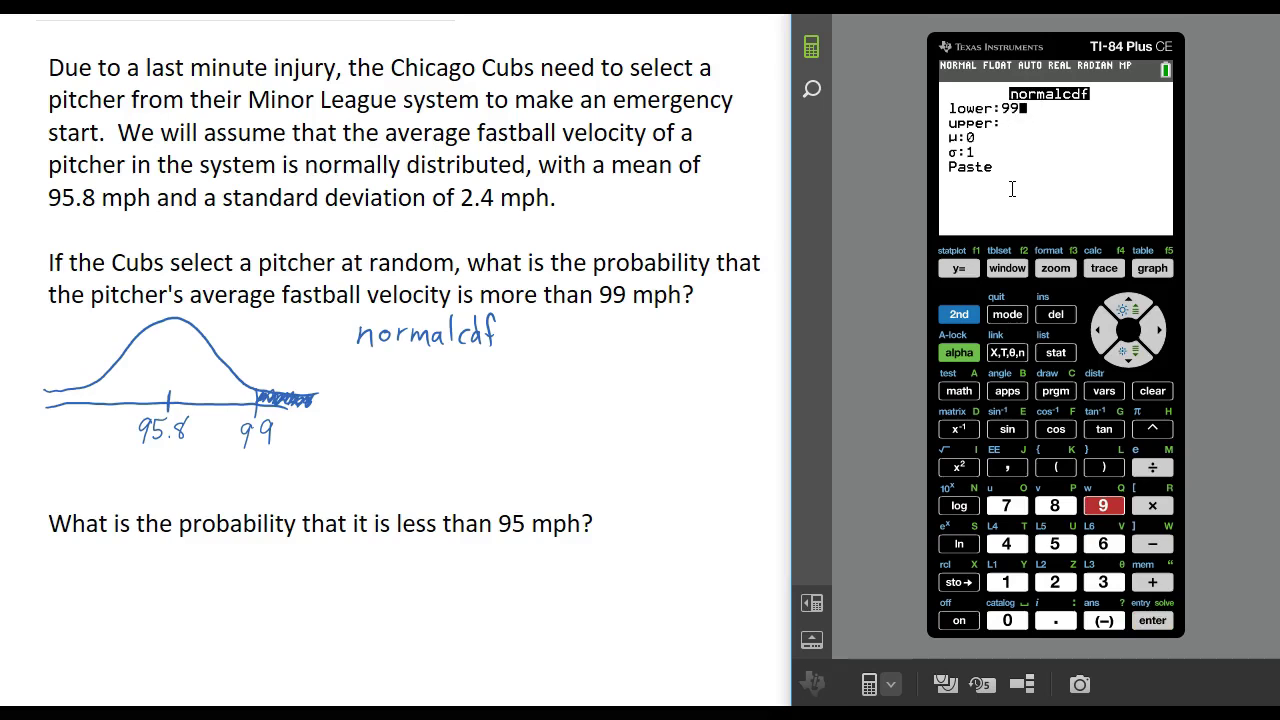
key("Return")
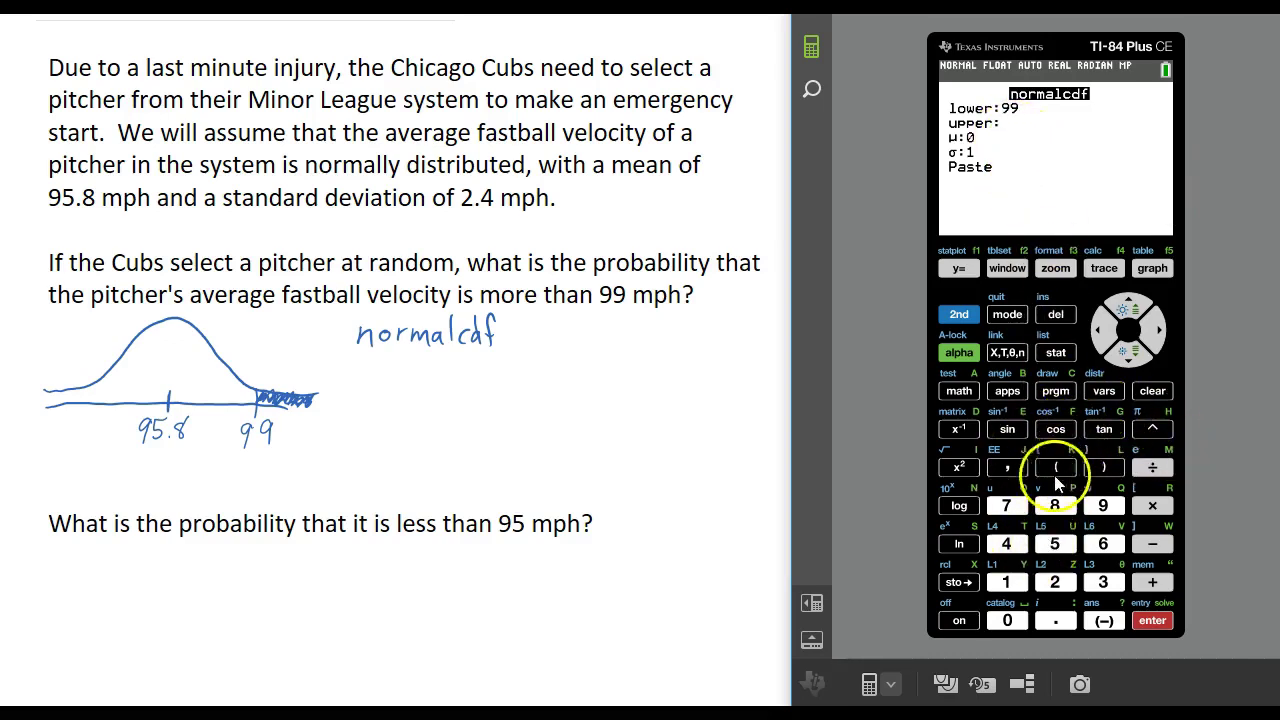
left_click(1005, 583)
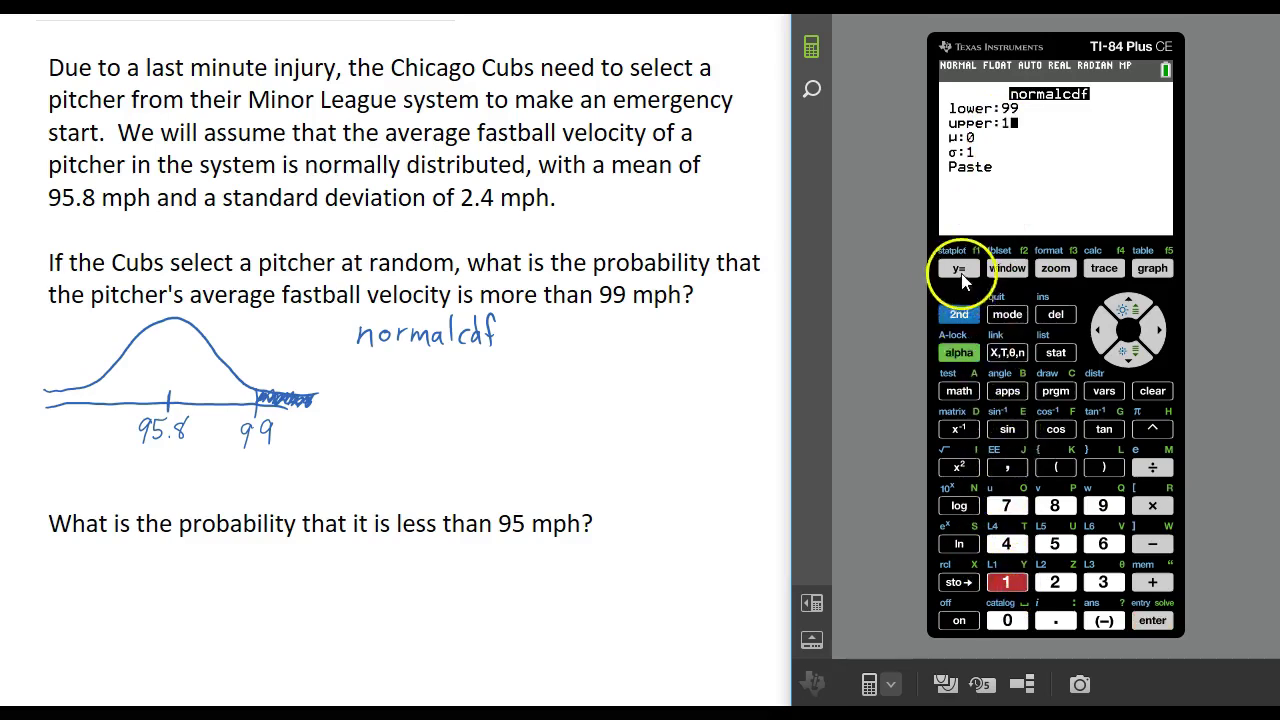
left_click(957, 315)
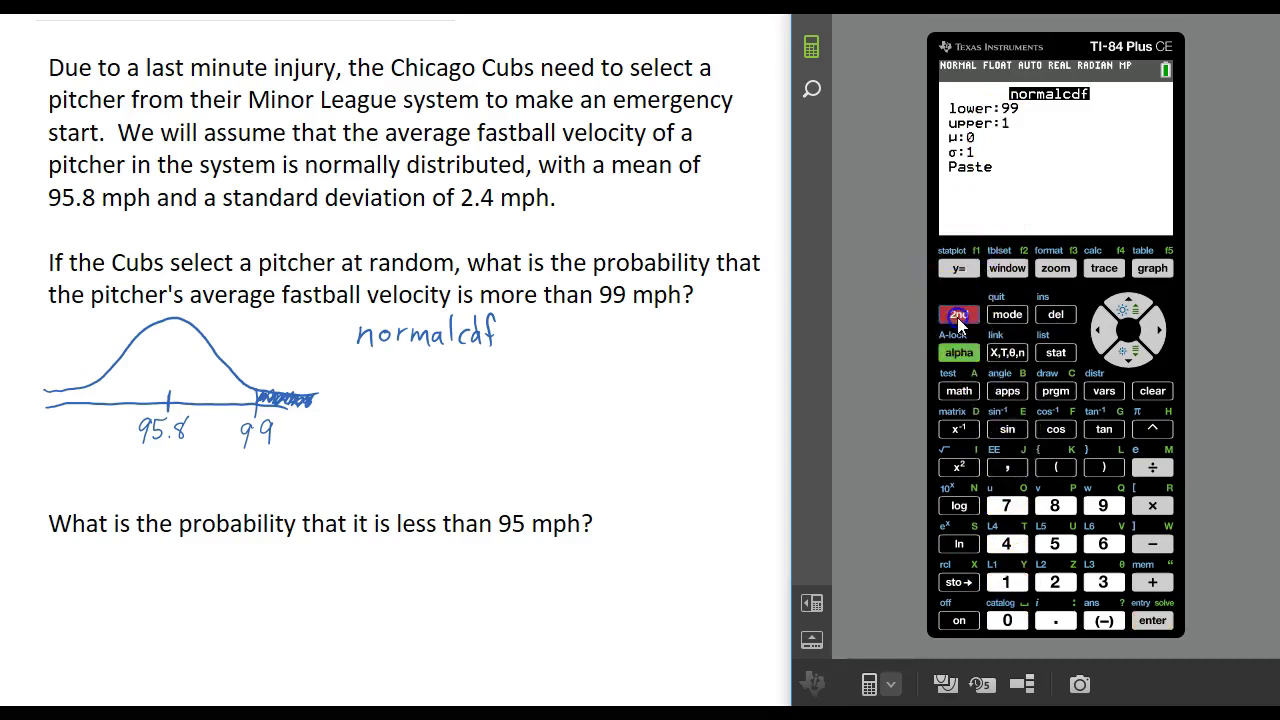
left_click(1005, 470)
left_click(1102, 508)
left_click(1108, 506)
Step: Set the mean to 95.8 and the standard deviation to 2.4
key("Down")
type("95.8")
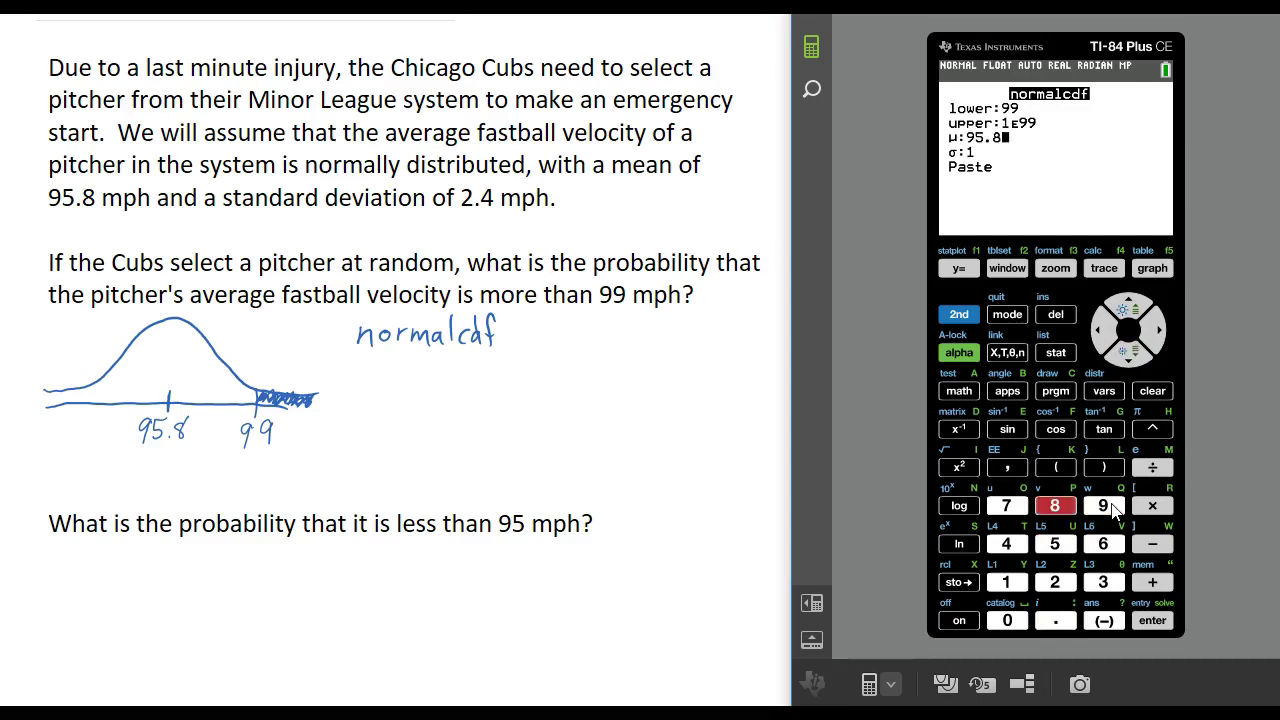
key("Return")
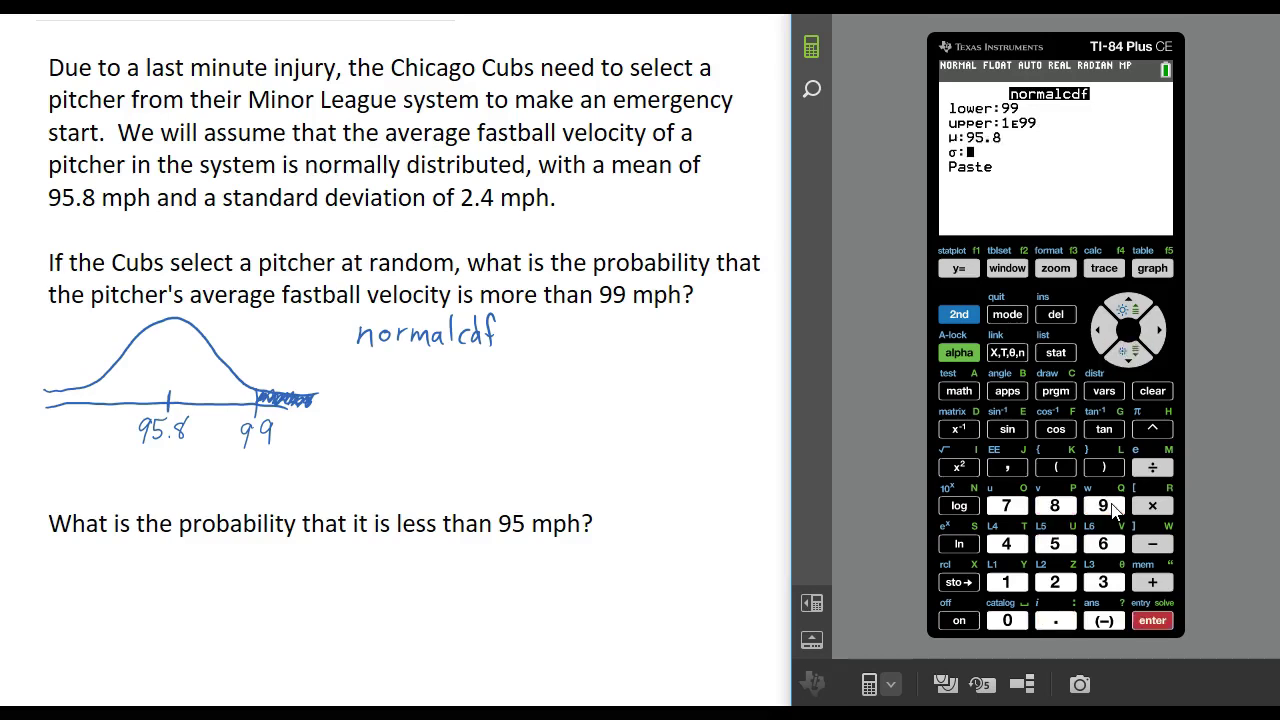
type("2.4")
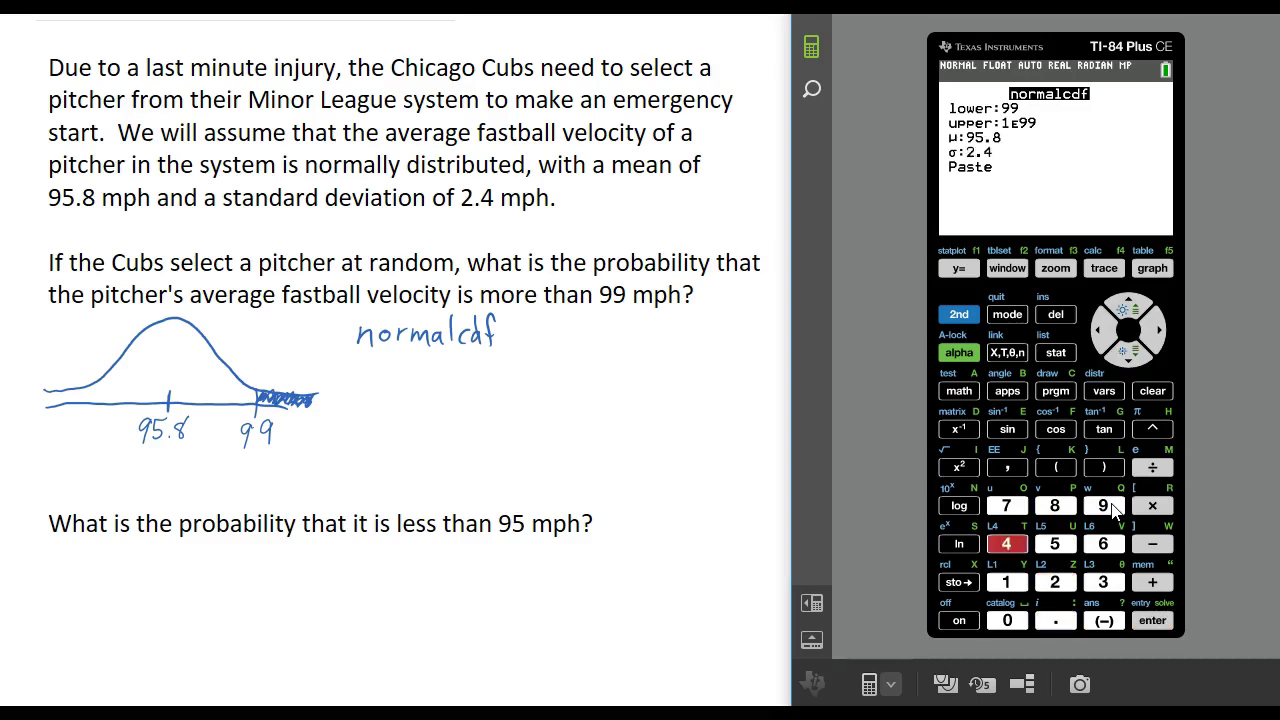
Step: Handwrite normalcdf(99, 1E99, 95.8, 2.4) in the worksheet notes
mouse_move(515, 318)
left_mouse_down()
mouse_move(511, 350)
mouse_move(534, 323)
mouse_move(529, 348)
mouse_move(543, 350)
mouse_move(637, 326)
mouse_move(628, 345)
mouse_move(660, 356)
mouse_move(679, 322)
mouse_move(684, 344)
mouse_move(690, 331)
mouse_move(703, 341)
left_mouse_up()
mouse_move(713, 321)
left_mouse_down()
mouse_move(730, 350)
mouse_move(745, 331)
mouse_move(772, 332)
mouse_move(768, 342)
left_mouse_up()
left_click(748, 340)
left_click_drag(778, 304, 781, 344)
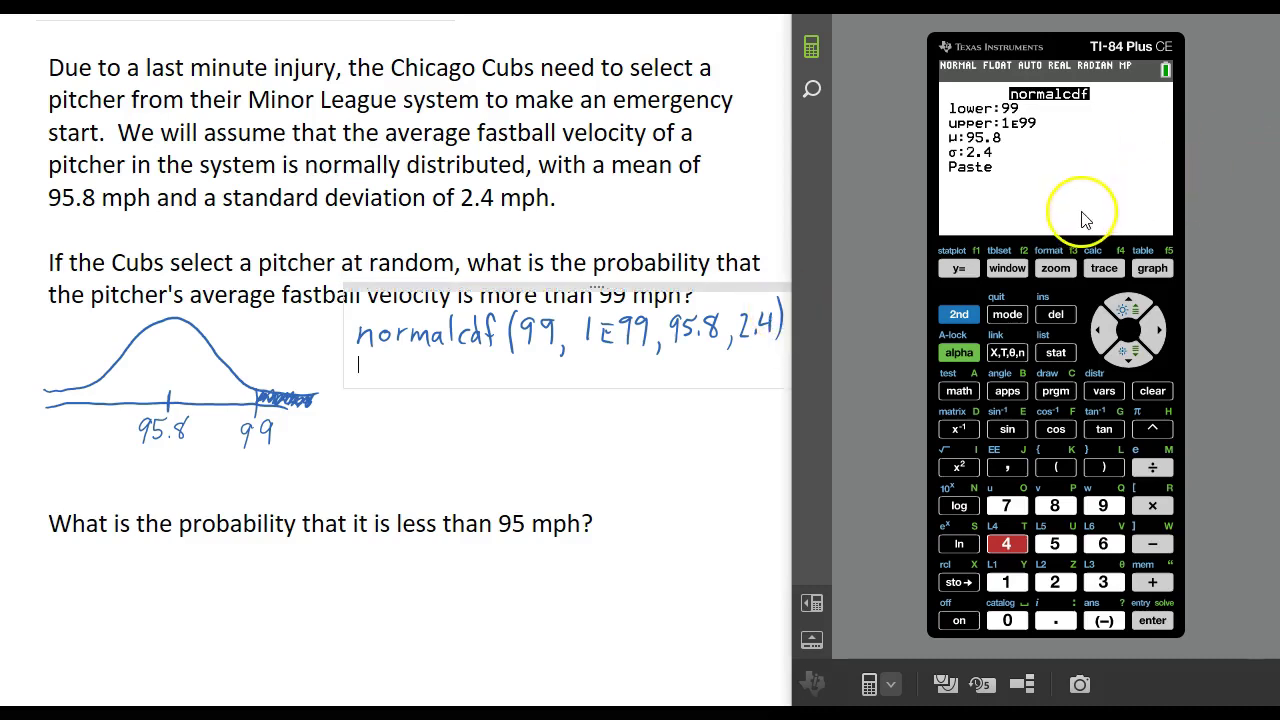
left_click(657, 397)
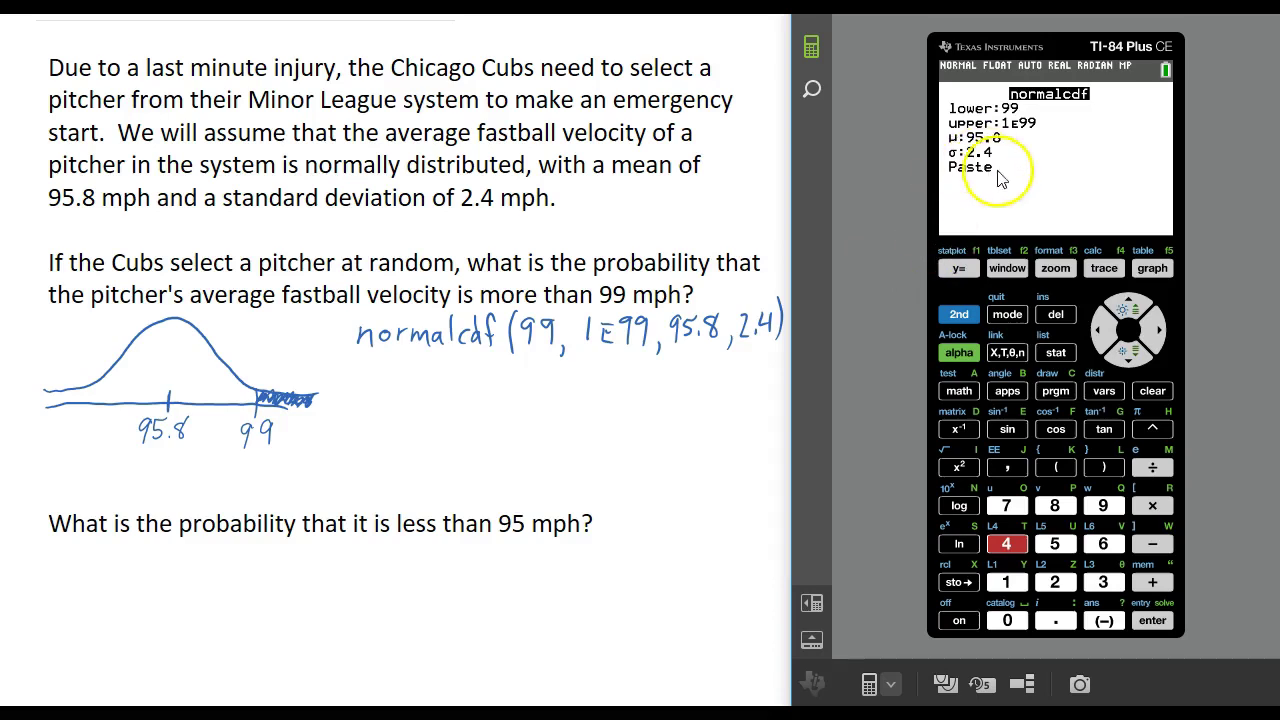
Step: Paste and evaluate normalcdf to get 0.0912112819, then write ≈ 0.091 on the worksheet
left_click(1160, 620)
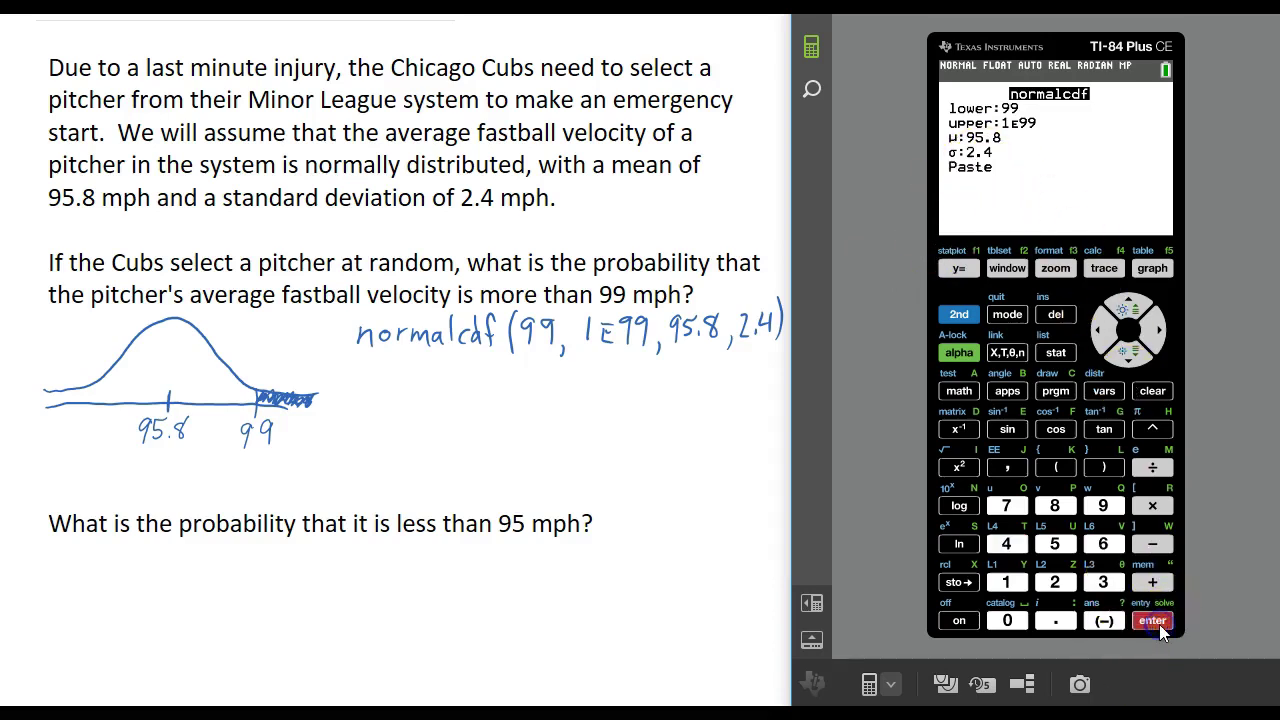
left_click(1157, 621)
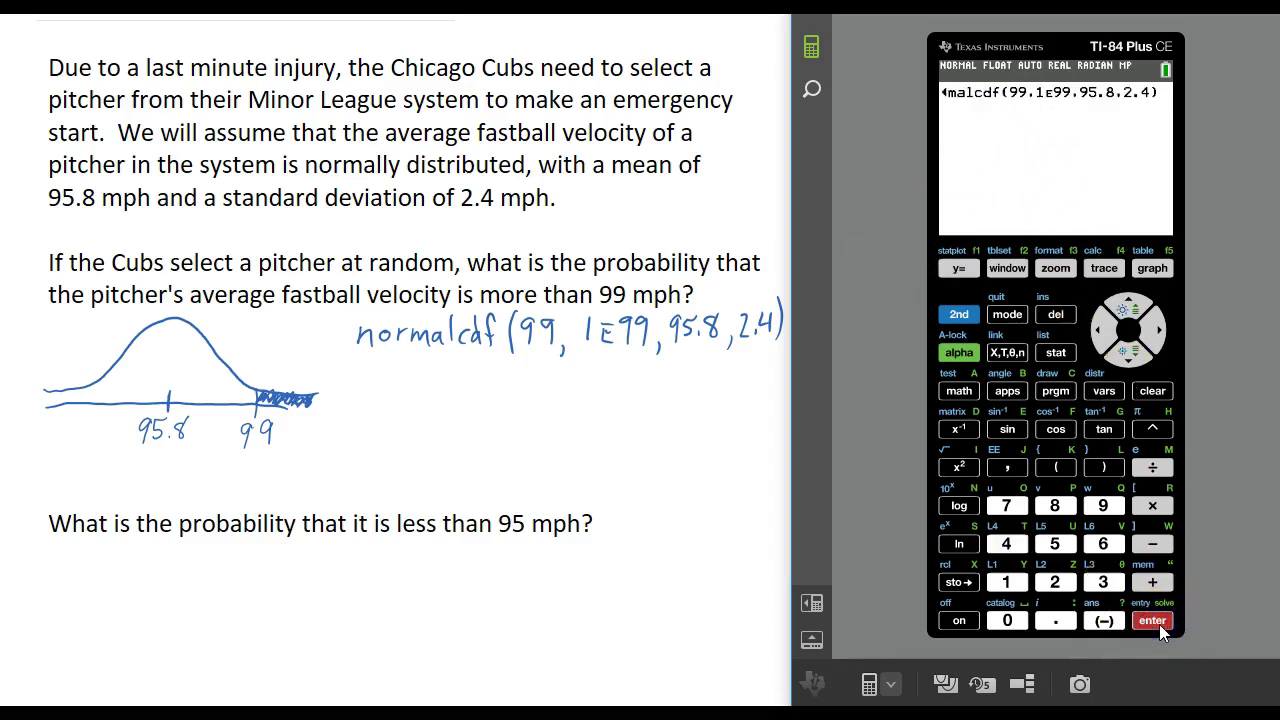
left_click(1157, 621)
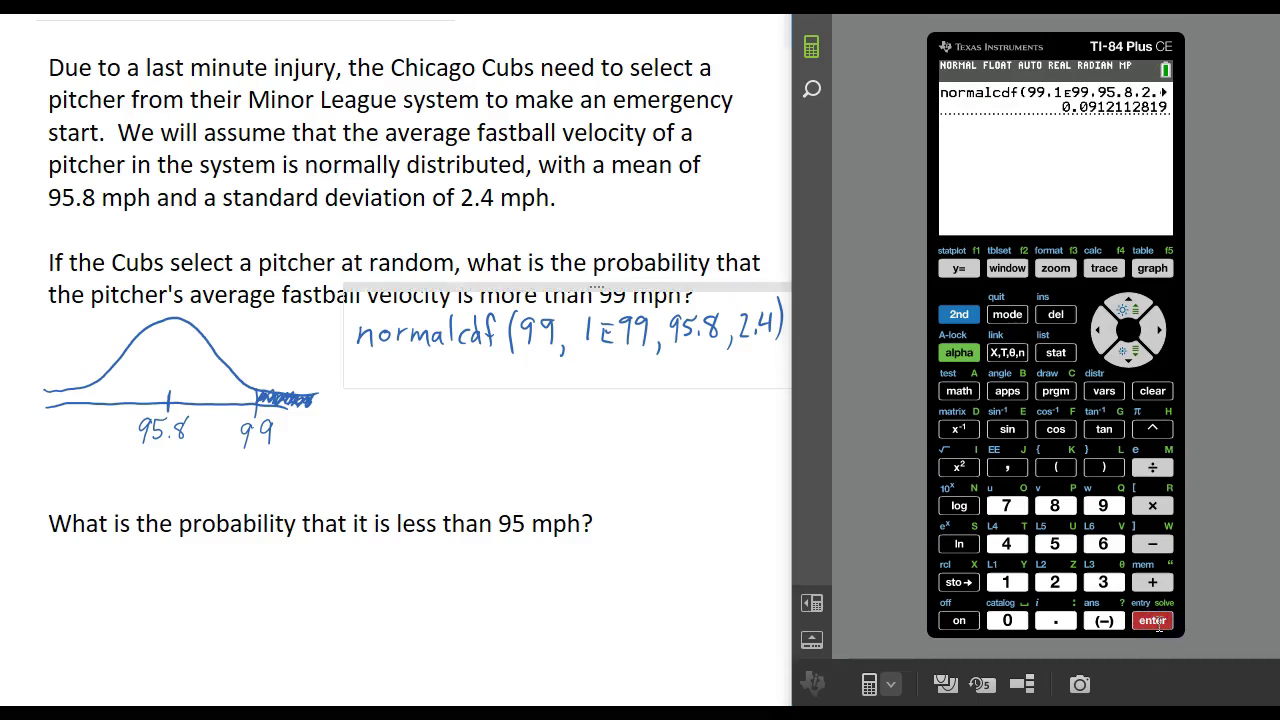
mouse_move(485, 412)
left_mouse_down()
mouse_move(530, 412)
mouse_move(543, 395)
mouse_move(561, 415)
mouse_move(545, 393)
mouse_move(584, 397)
mouse_move(585, 418)
mouse_move(603, 404)
mouse_move(611, 422)
mouse_move(634, 387)
mouse_move(634, 424)
left_mouse_up()
left_click(557, 419)
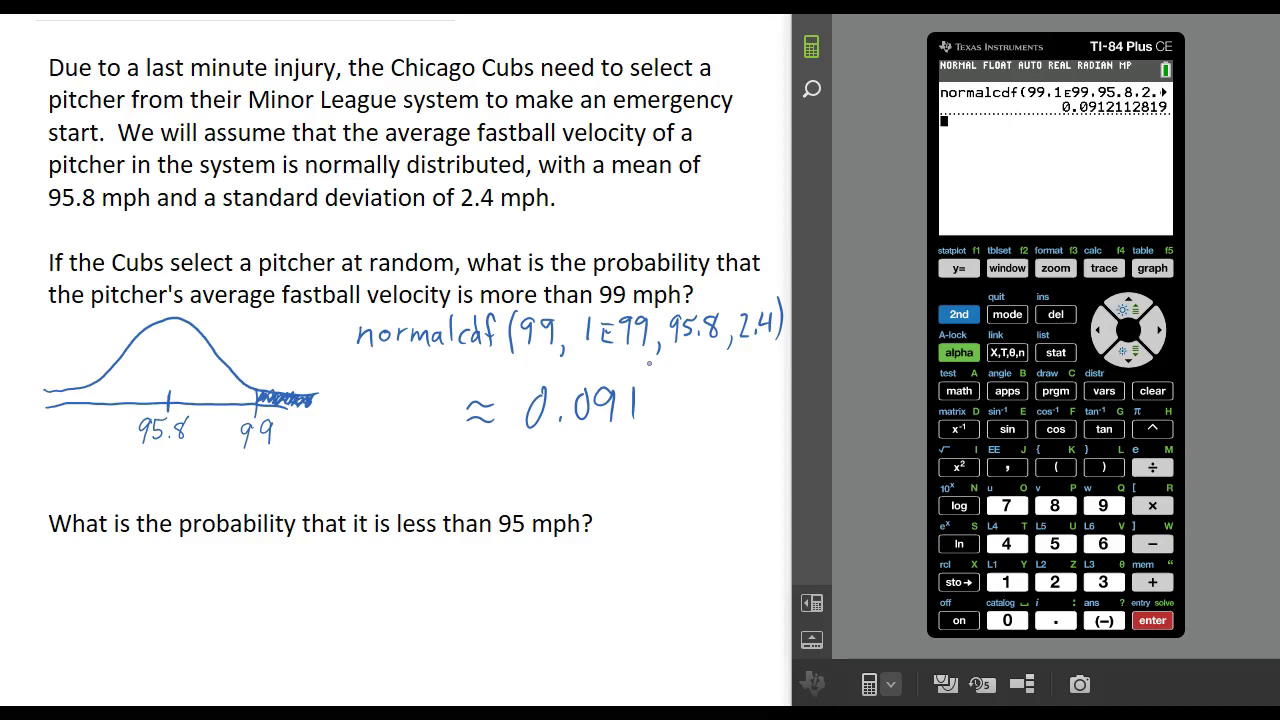
Step: Below the less-than-95 question, sketch a normal curve marked 95.8 and 95 with the left tail shaded
scroll(37, 351, "down", 3)
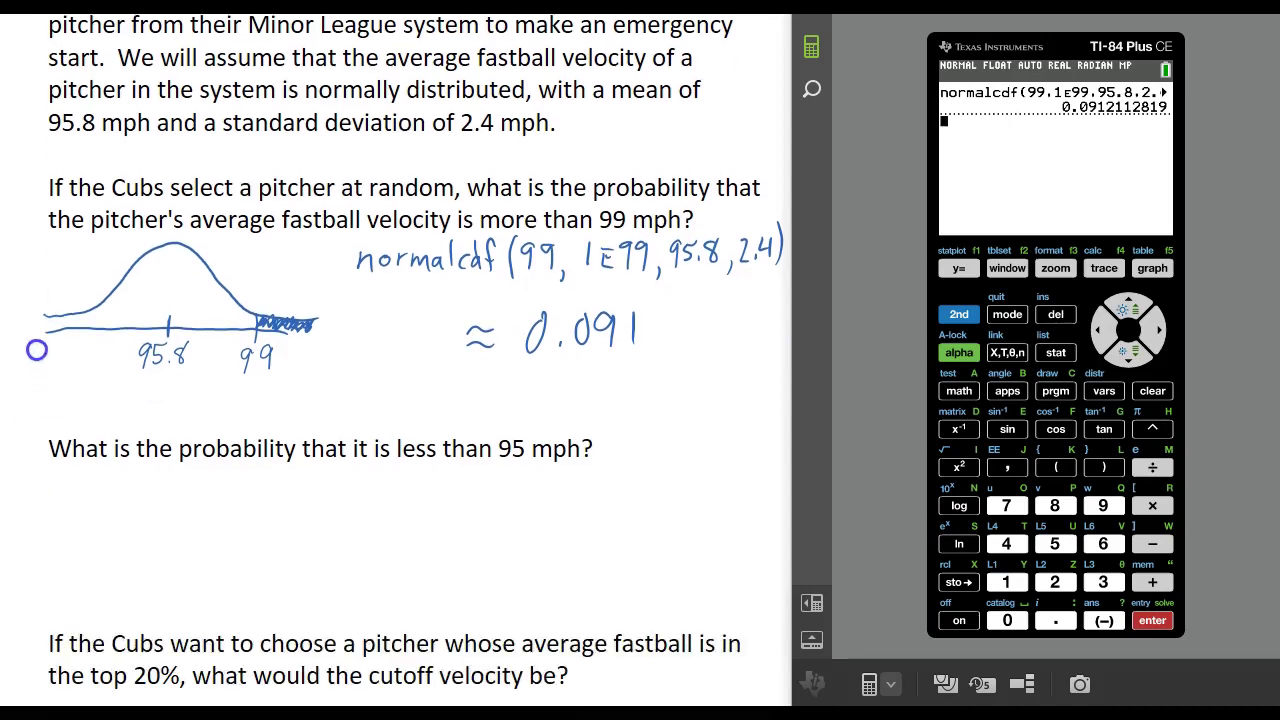
scroll(63, 422, "down", 1)
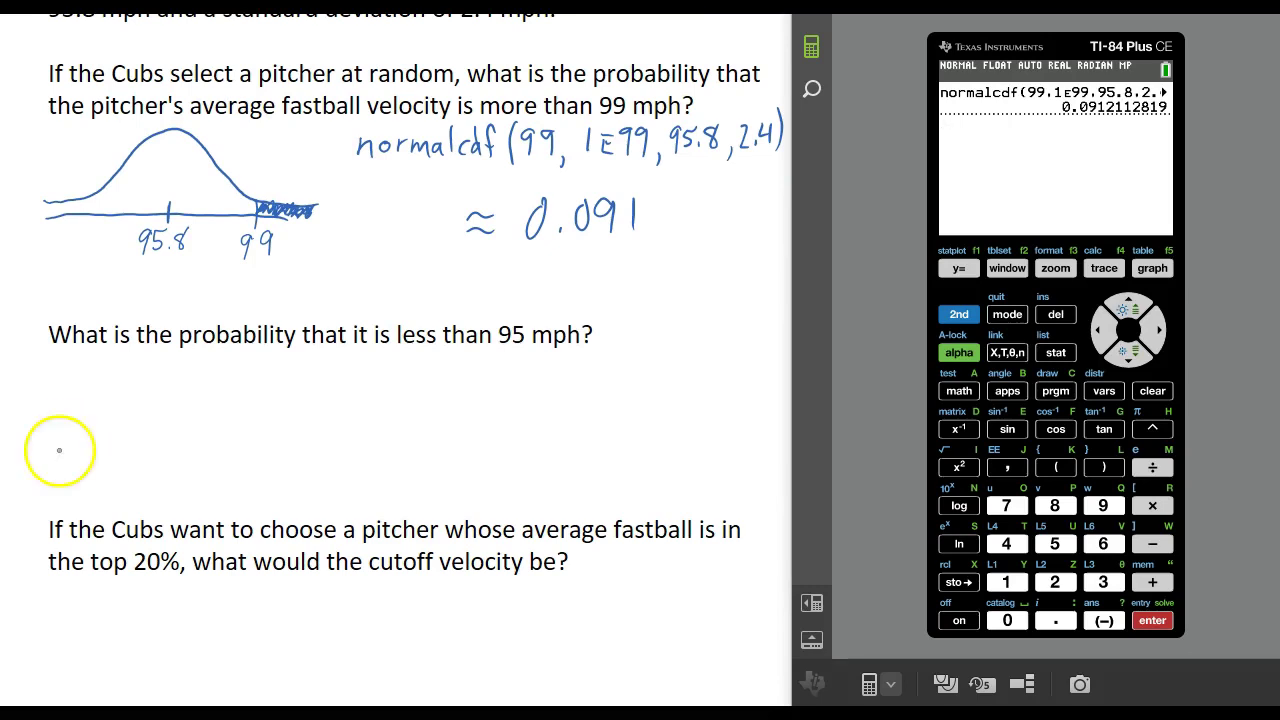
left_click_drag(42, 459, 288, 458)
mouse_move(44, 447)
left_mouse_down()
mouse_move(180, 373)
mouse_move(229, 424)
mouse_move(322, 441)
left_mouse_up()
mouse_move(168, 436)
left_mouse_down()
mouse_move(148, 499)
mouse_move(190, 474)
left_mouse_up()
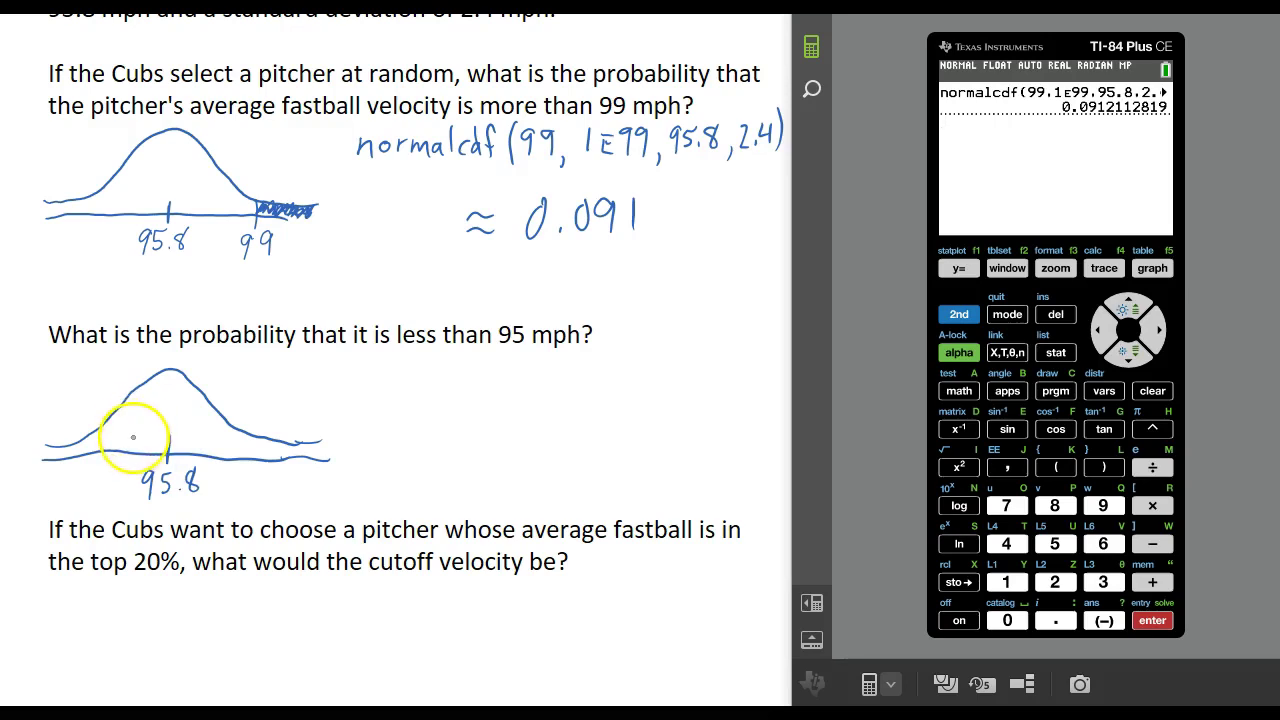
left_click_drag(133, 388, 131, 444)
left_click_drag(133, 400, 123, 491)
mouse_move(46, 446)
left_mouse_down()
mouse_move(128, 407)
mouse_move(126, 445)
mouse_move(115, 432)
mouse_move(42, 452)
left_mouse_up()
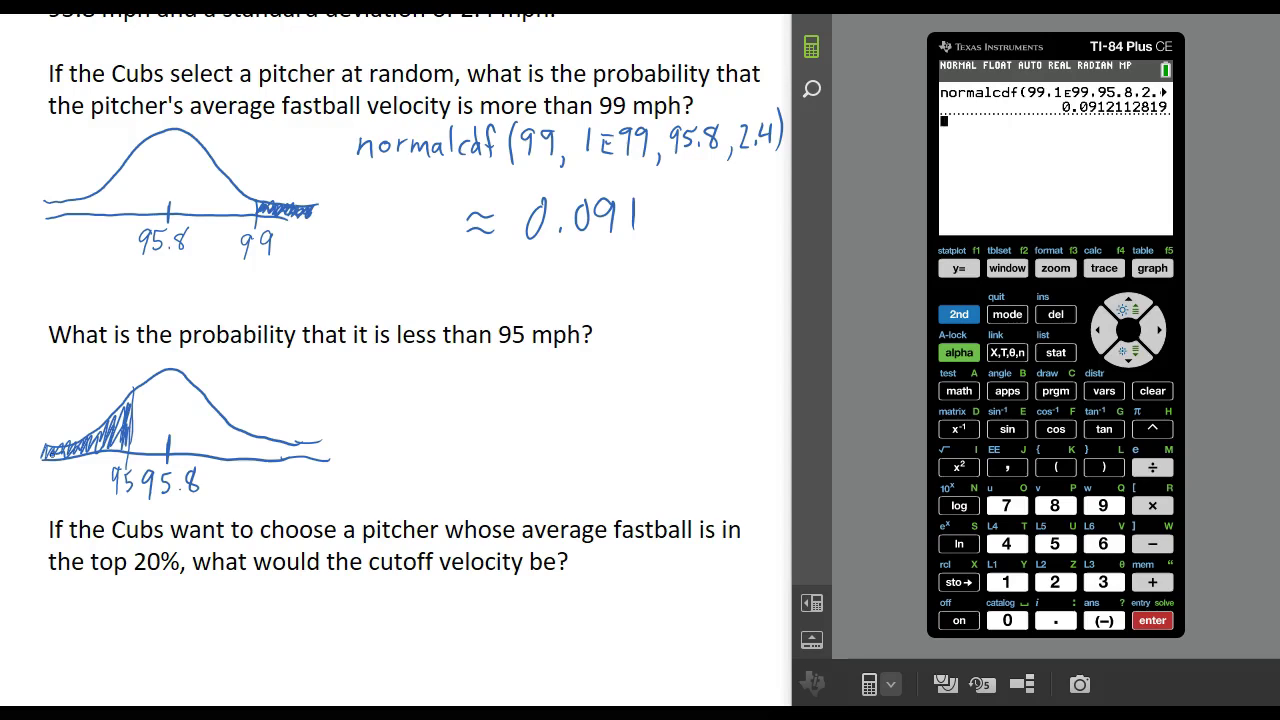
Step: Handwrite normalcdf(-1E99, 95, 95.8, 2.4) beside the second curve and clear the calculator screen
mouse_move(348, 388)
left_mouse_down()
mouse_move(466, 375)
mouse_move(465, 386)
mouse_move(475, 367)
mouse_move(492, 398)
left_mouse_up()
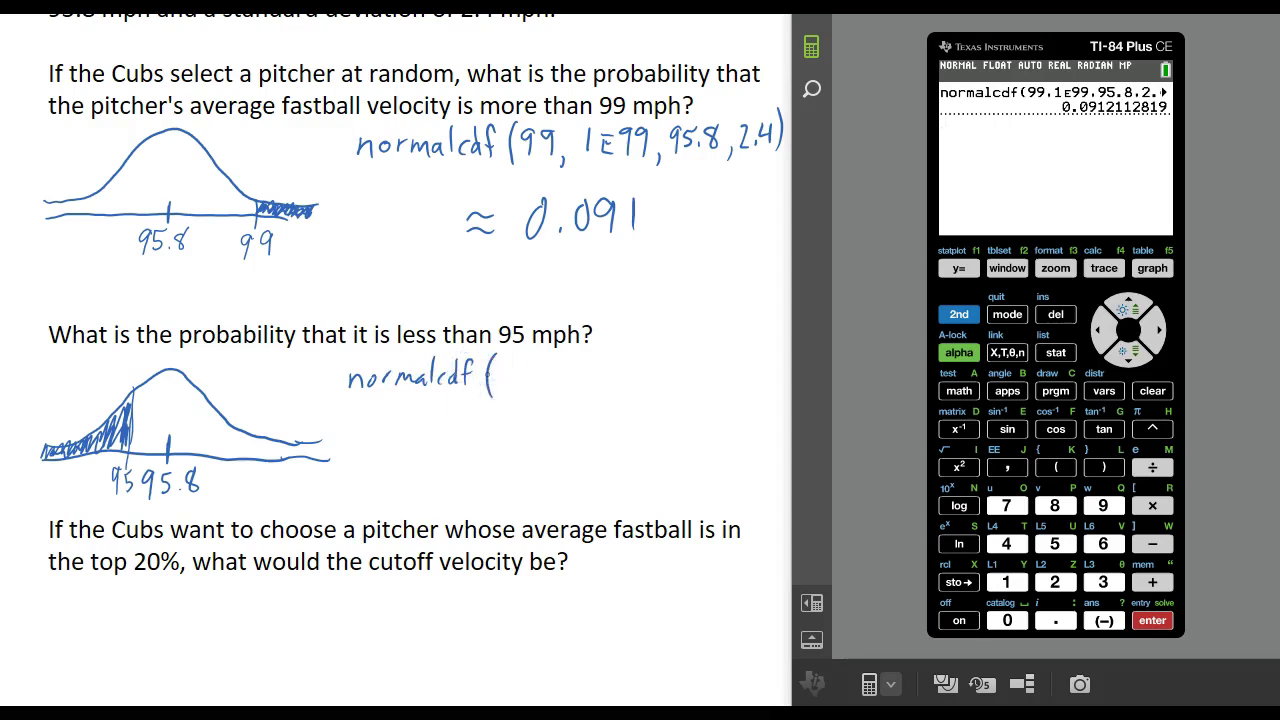
mouse_move(498, 378)
left_mouse_down()
mouse_move(541, 384)
mouse_move(561, 363)
mouse_move(558, 381)
mouse_move(574, 360)
mouse_move(591, 393)
left_mouse_up()
mouse_move(616, 360)
left_mouse_down()
mouse_move(612, 380)
mouse_move(642, 357)
mouse_move(646, 382)
mouse_move(668, 360)
mouse_move(680, 378)
mouse_move(700, 356)
mouse_move(709, 378)
mouse_move(760, 366)
mouse_move(766, 378)
left_mouse_up()
left_click(691, 373)
left_click(741, 370)
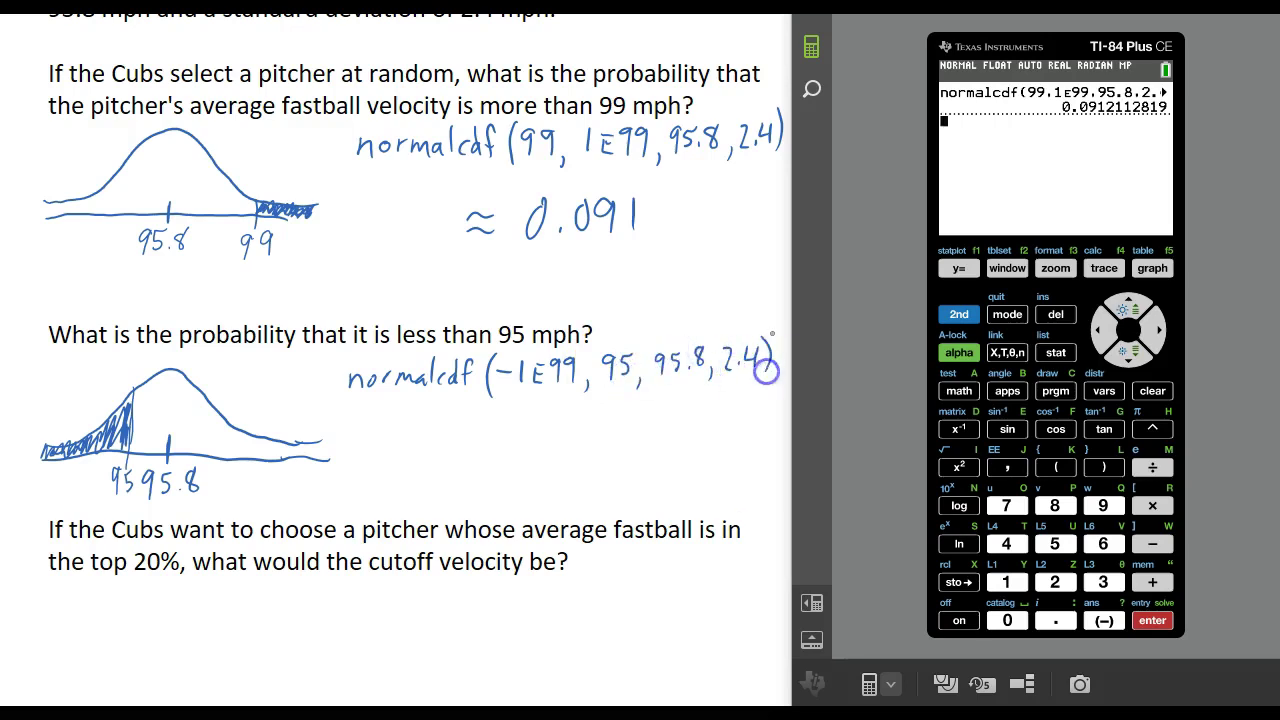
key("Escape")
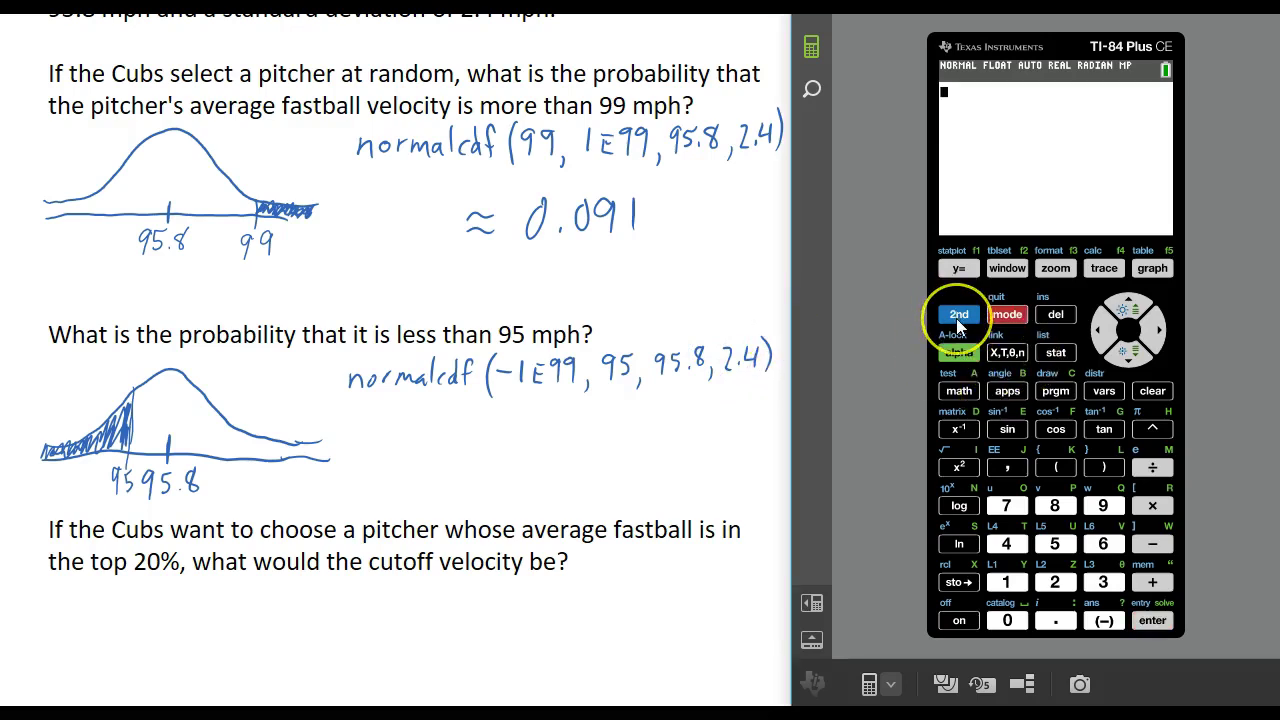
Step: Open the normalcdf wizard from the 2nd DISTR menu
left_click(956, 318)
left_click(1095, 385)
left_click(1130, 357)
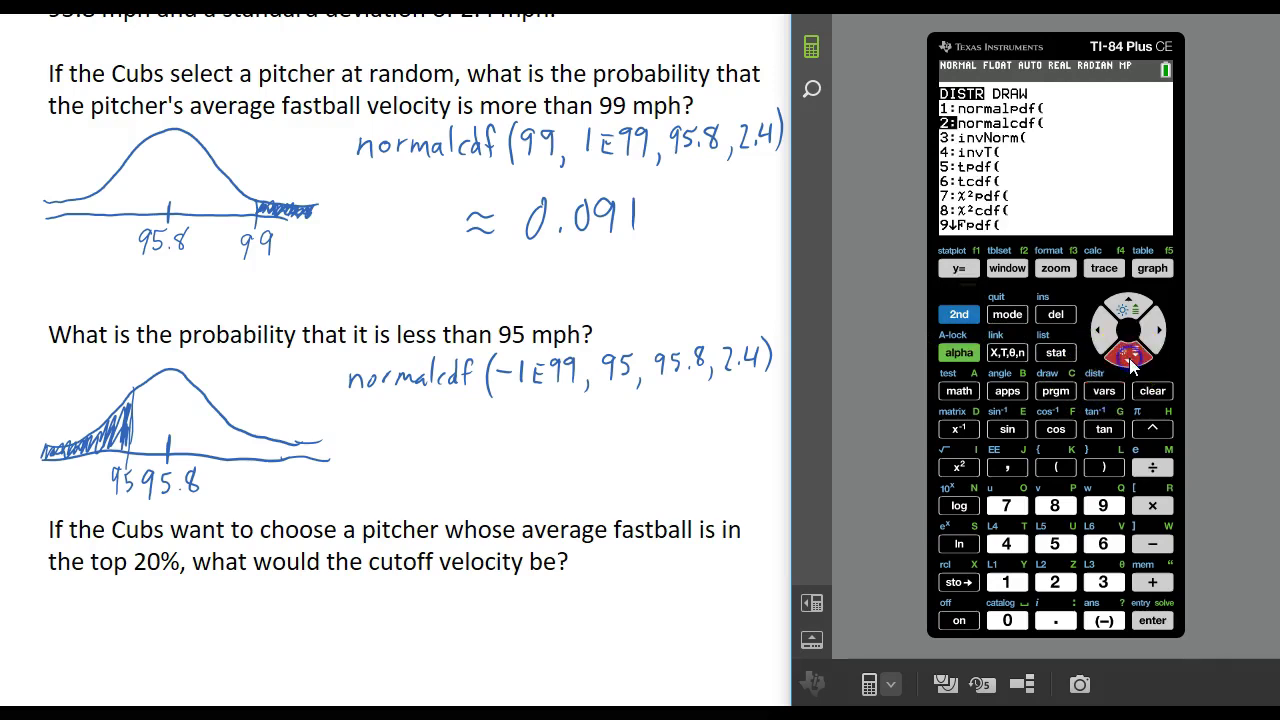
left_click(1152, 620)
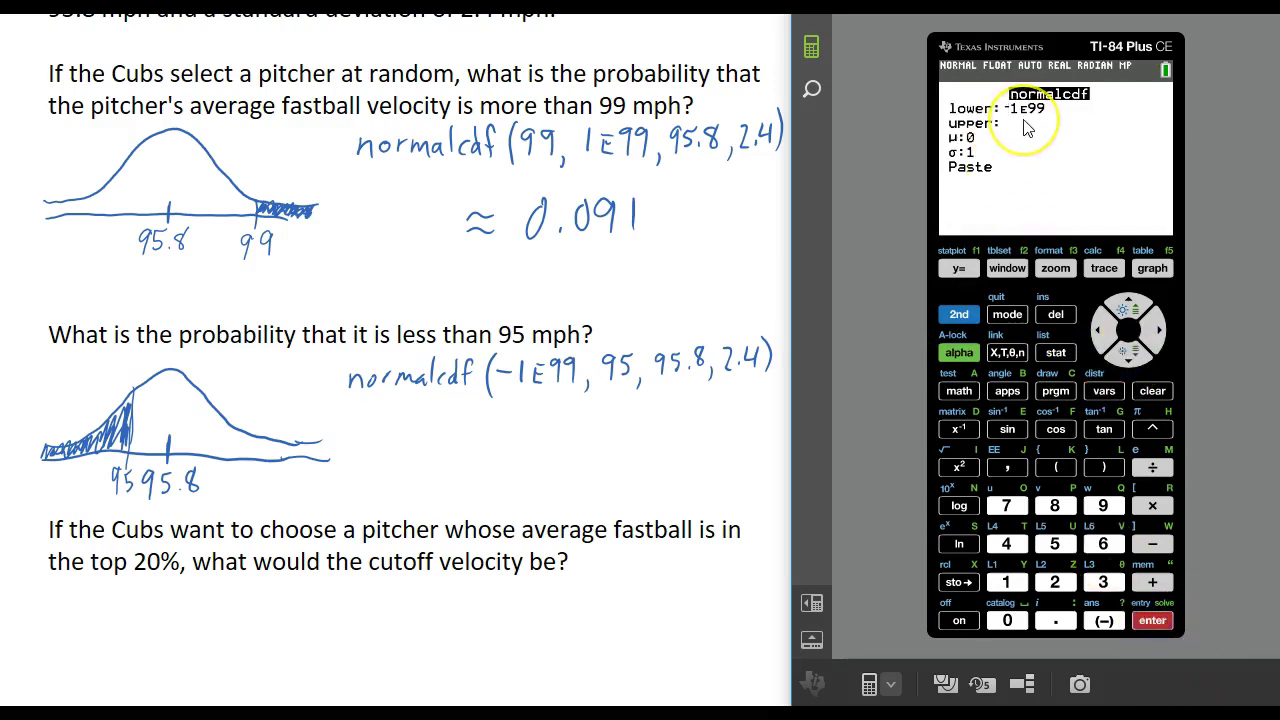
Step: Enter upper 95, mean 95.8, sigma 2.4, then paste and evaluate to get 0.3694414037
key("Down")
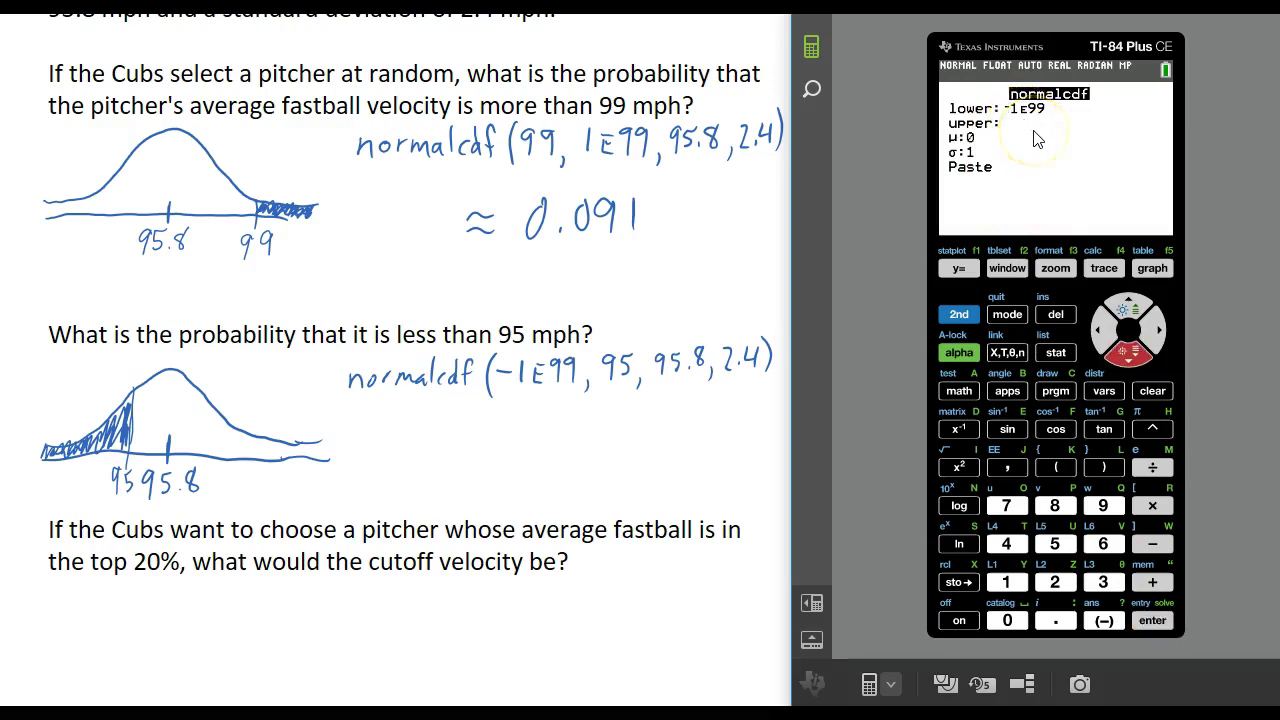
type("95")
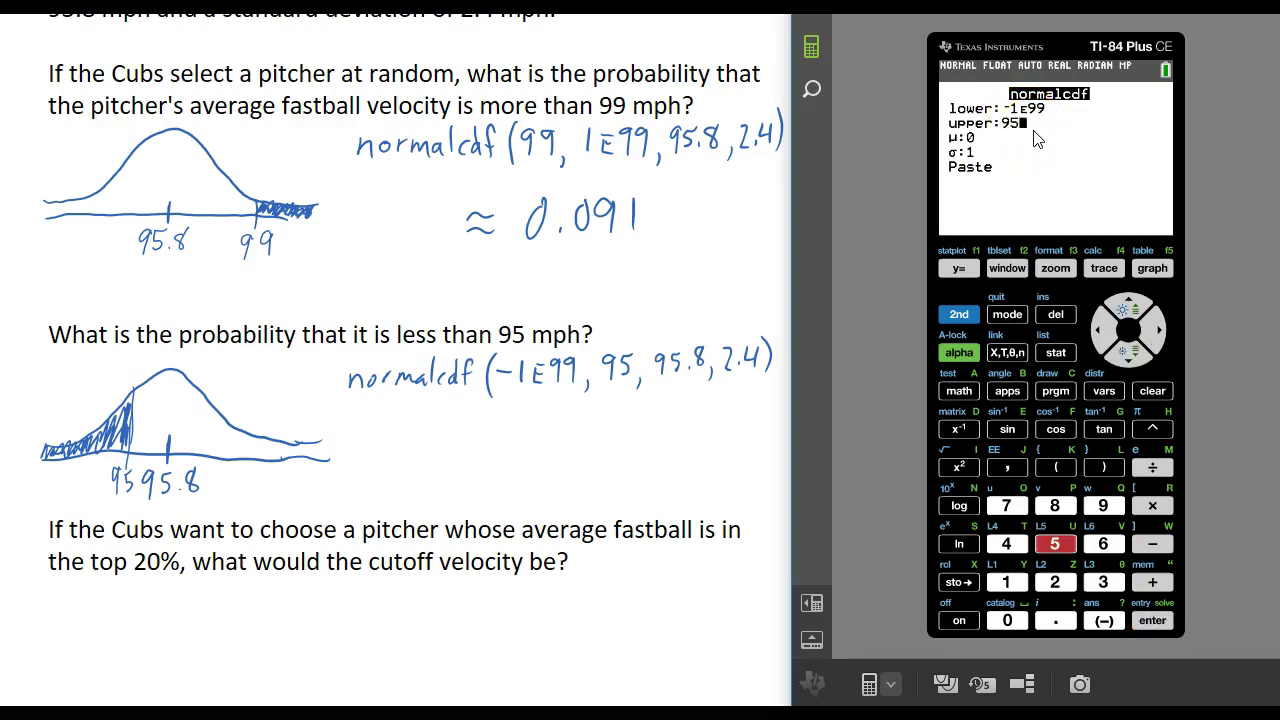
key("Return")
type("95.8")
key("Return")
type("2.4")
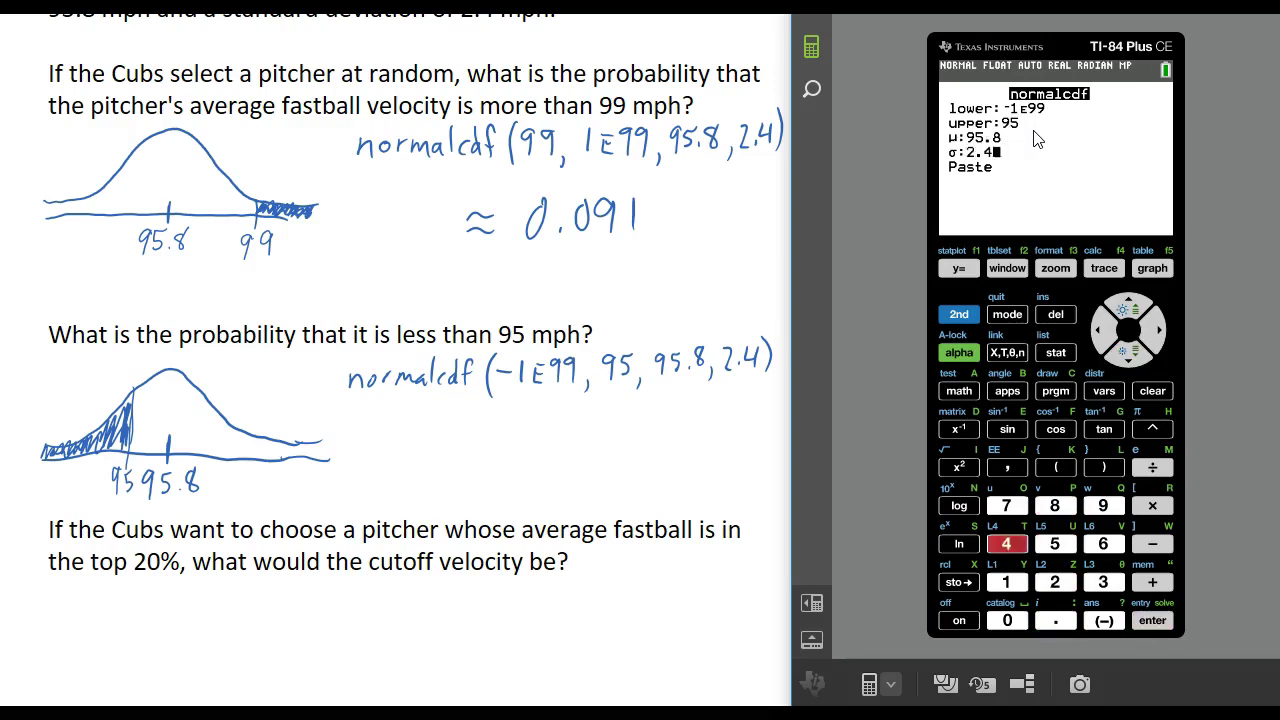
key("Return")
left_click(1053, 152)
left_click(1169, 605)
left_click(1148, 621)
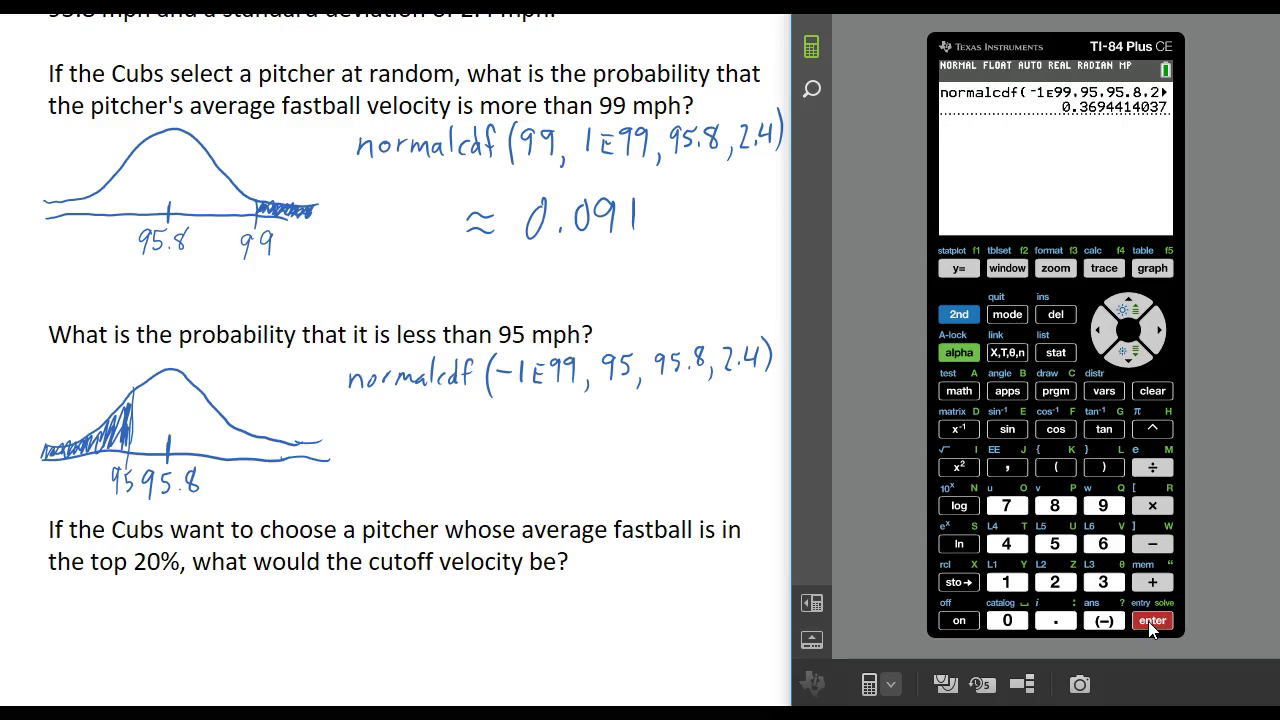
Step: Write ≈ 0.369 under the normalcdf(-1E99,95,95.8,2.4) line on the worksheet
scroll(463, 434, "up", 1)
mouse_move(459, 494)
left_mouse_down()
mouse_move(527, 494)
mouse_move(534, 505)
mouse_move(549, 484)
mouse_move(556, 515)
mouse_move(580, 512)
mouse_move(597, 487)
mouse_move(613, 513)
left_mouse_up()
left_click(533, 503)
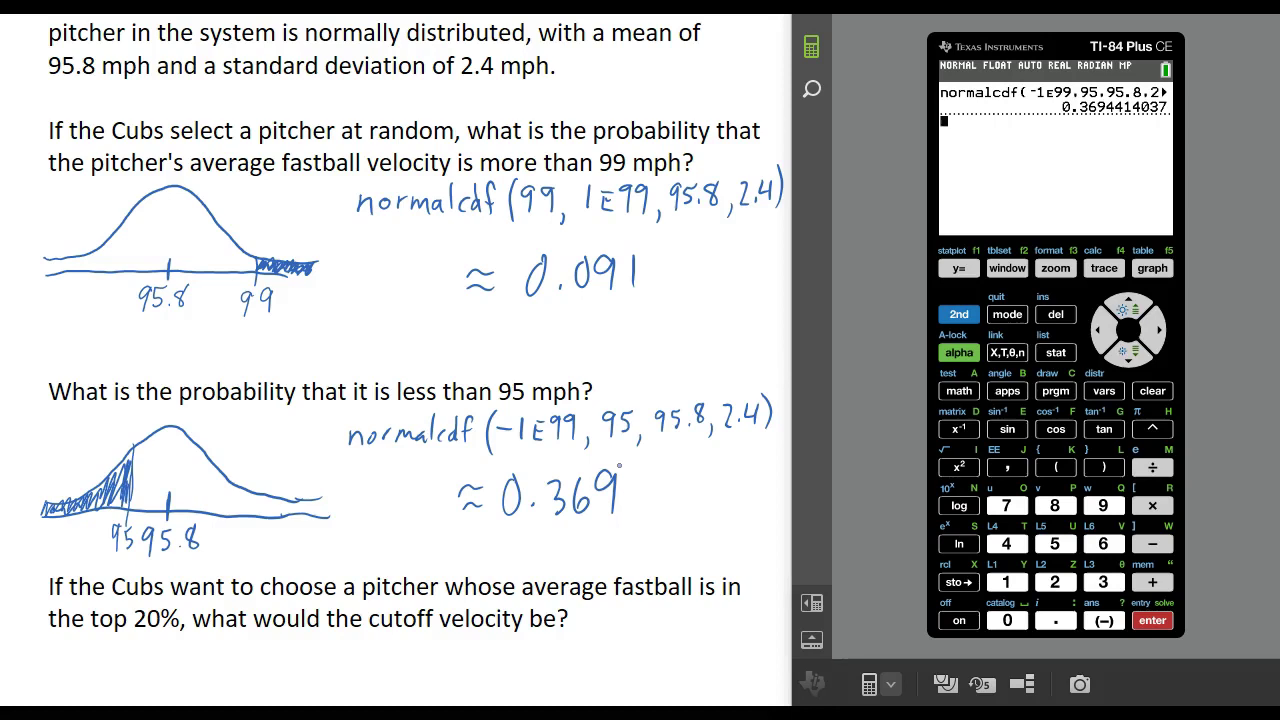
scroll(400, 400, "down", 2)
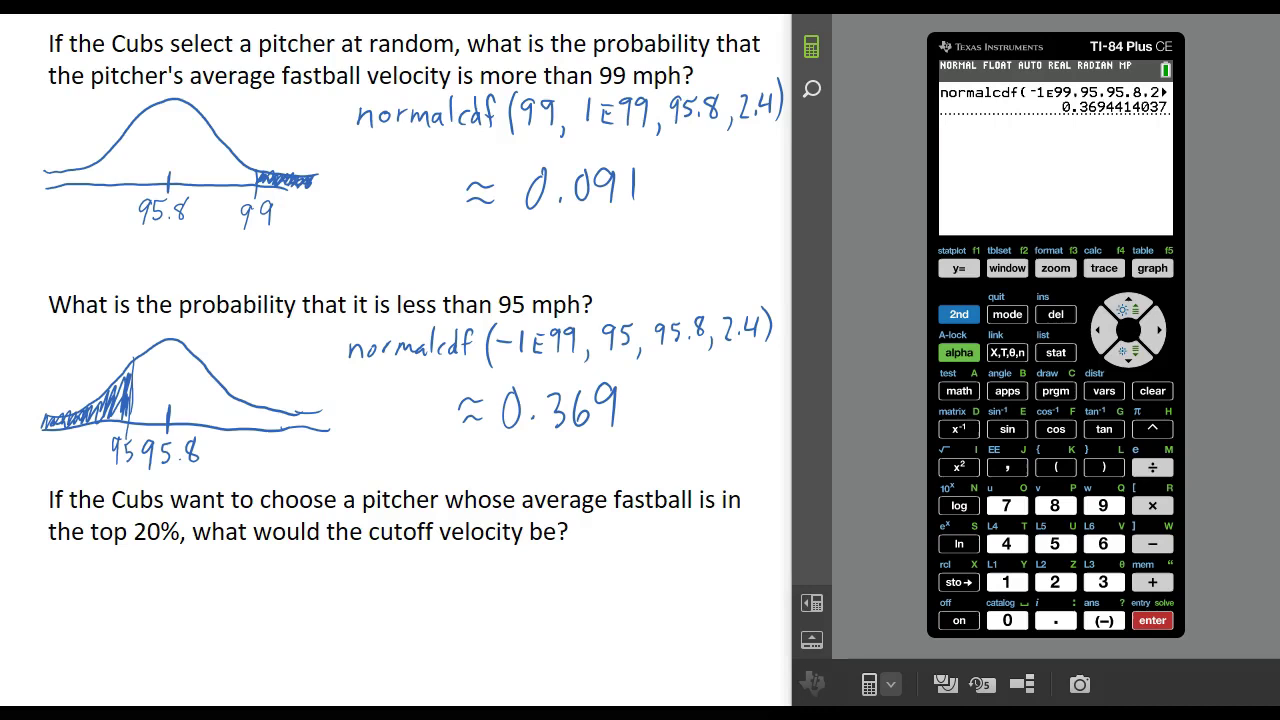
Step: Sketch a third normal curve with a cutoff marked ? and its right tail shaded
mouse_move(52, 663)
left_mouse_down()
mouse_move(360, 660)
mouse_move(63, 645)
mouse_move(100, 642)
mouse_move(166, 583)
mouse_move(250, 597)
mouse_move(334, 649)
mouse_move(362, 648)
left_mouse_up()
mouse_move(206, 651)
left_mouse_down()
mouse_move(197, 698)
mouse_move(206, 681)
mouse_move(236, 677)
left_mouse_up()
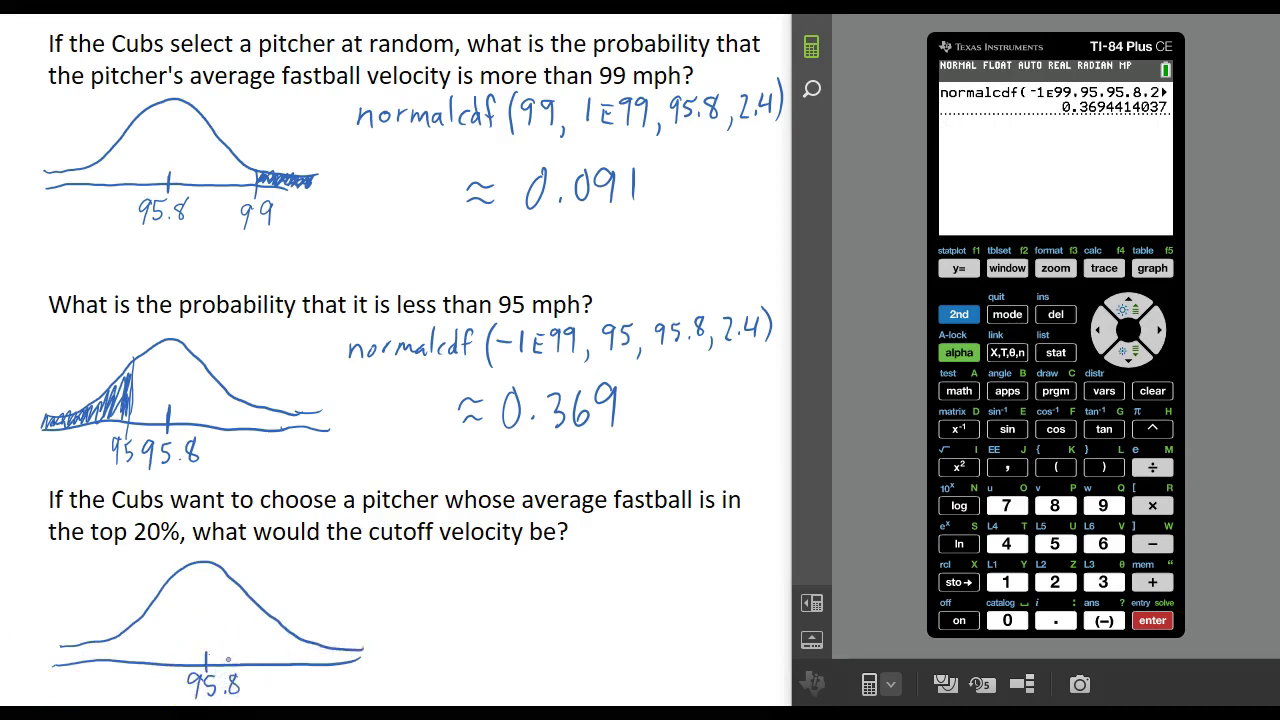
left_click_drag(286, 626, 287, 682)
left_click(288, 690)
mouse_move(296, 654)
left_mouse_down()
mouse_move(303, 634)
mouse_move(303, 653)
mouse_move(365, 650)
left_mouse_up()
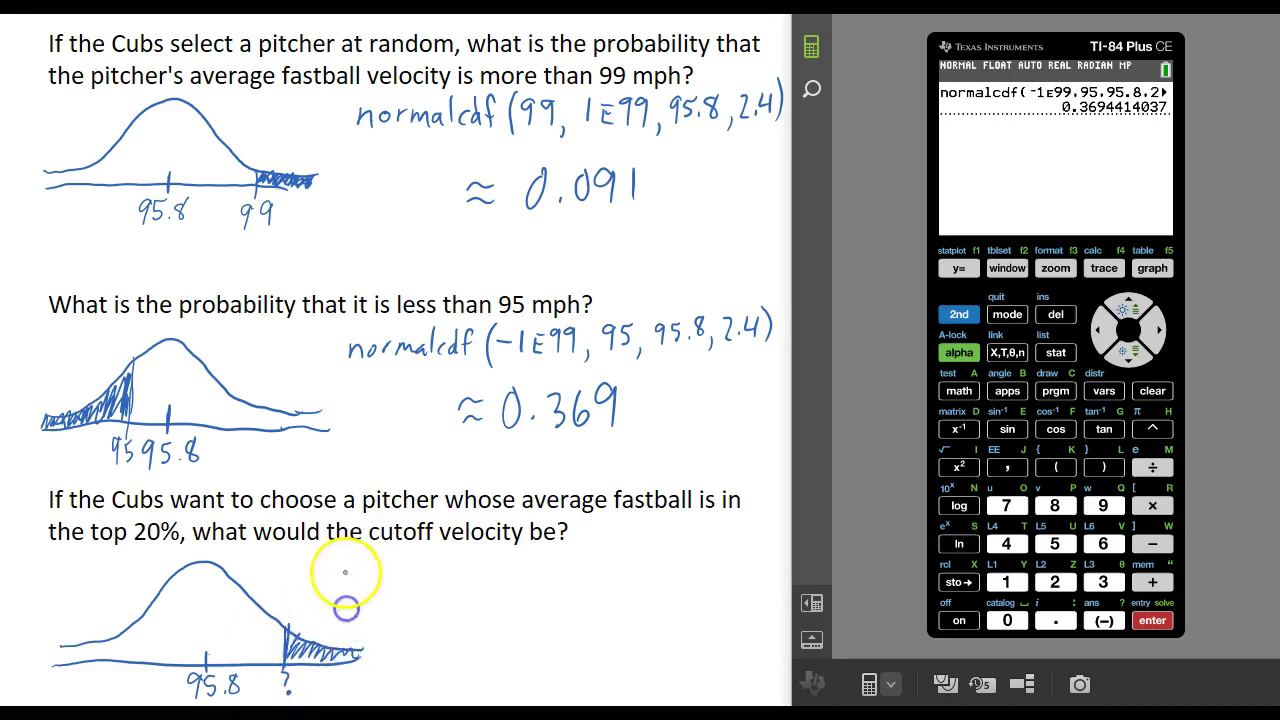
Step: Label the shaded tail .20 with an arrow and write invnorm( ) beside the sketch
mouse_move(342, 588)
left_mouse_down()
mouse_move(334, 618)
mouse_move(343, 606)
left_mouse_up()
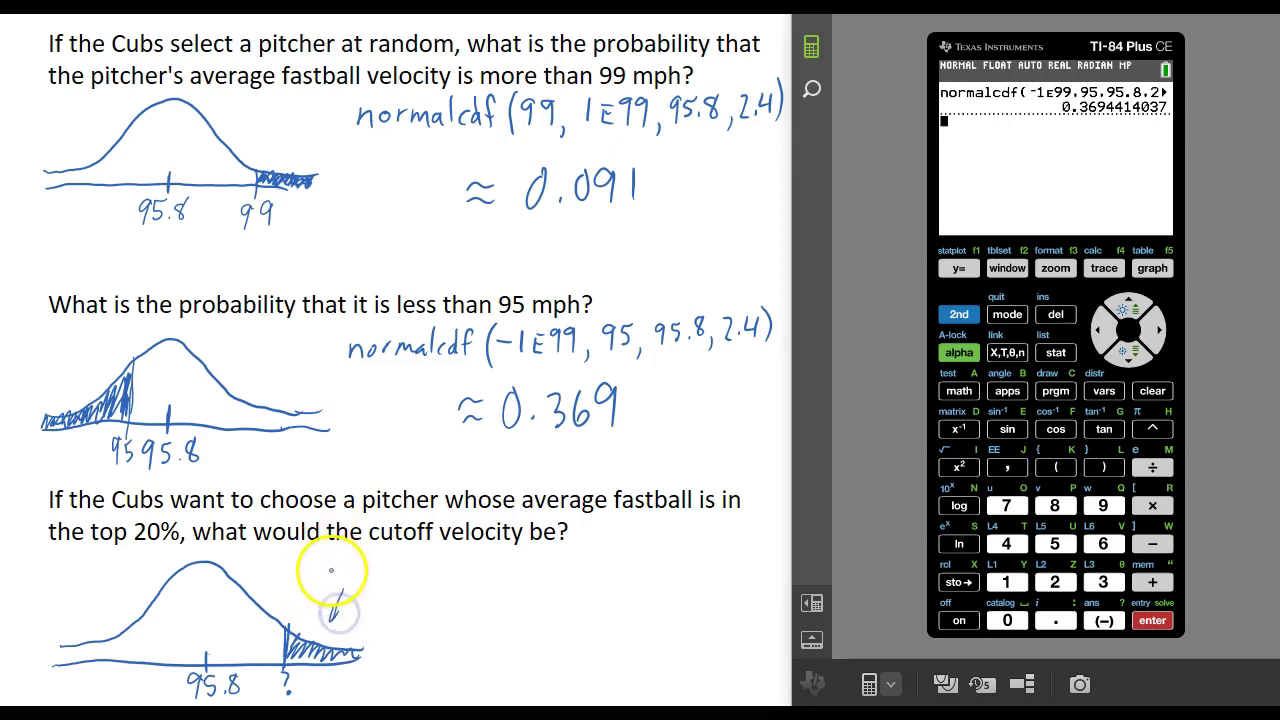
mouse_move(336, 561)
left_mouse_down()
mouse_move(351, 574)
mouse_move(365, 556)
left_mouse_up()
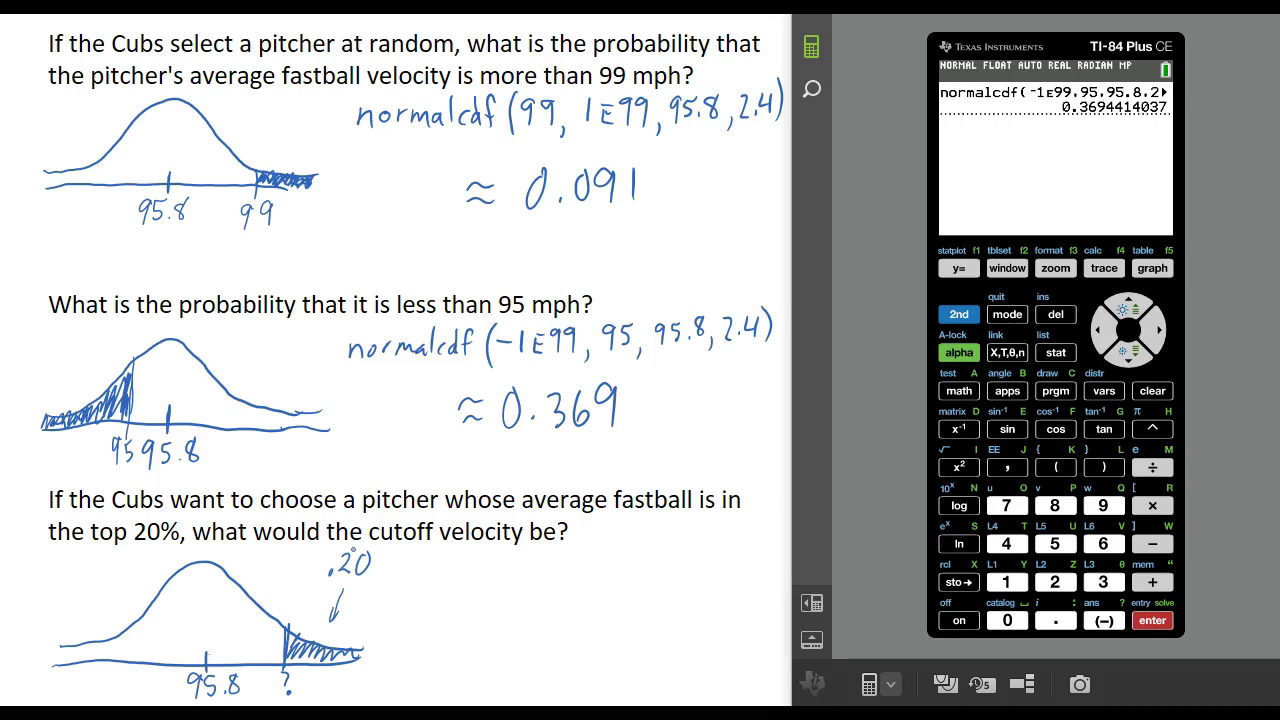
mouse_move(441, 566)
left_mouse_down()
mouse_move(443, 586)
mouse_move(476, 590)
mouse_move(488, 566)
mouse_move(494, 590)
mouse_move(545, 566)
mouse_move(591, 612)
left_mouse_up()
left_click_drag(757, 543, 751, 610)
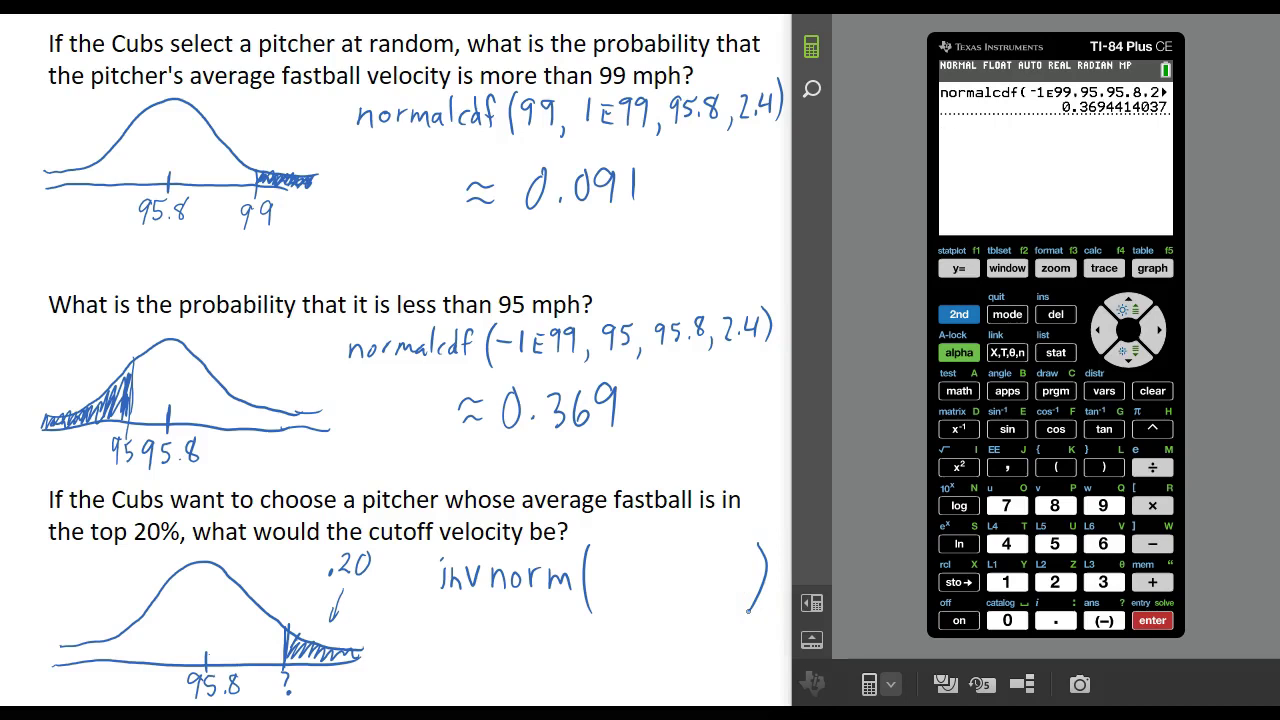
Step: Open the invNorm entry wizard via 2nd DISTR, option 3:invNorm(
left_click(963, 314)
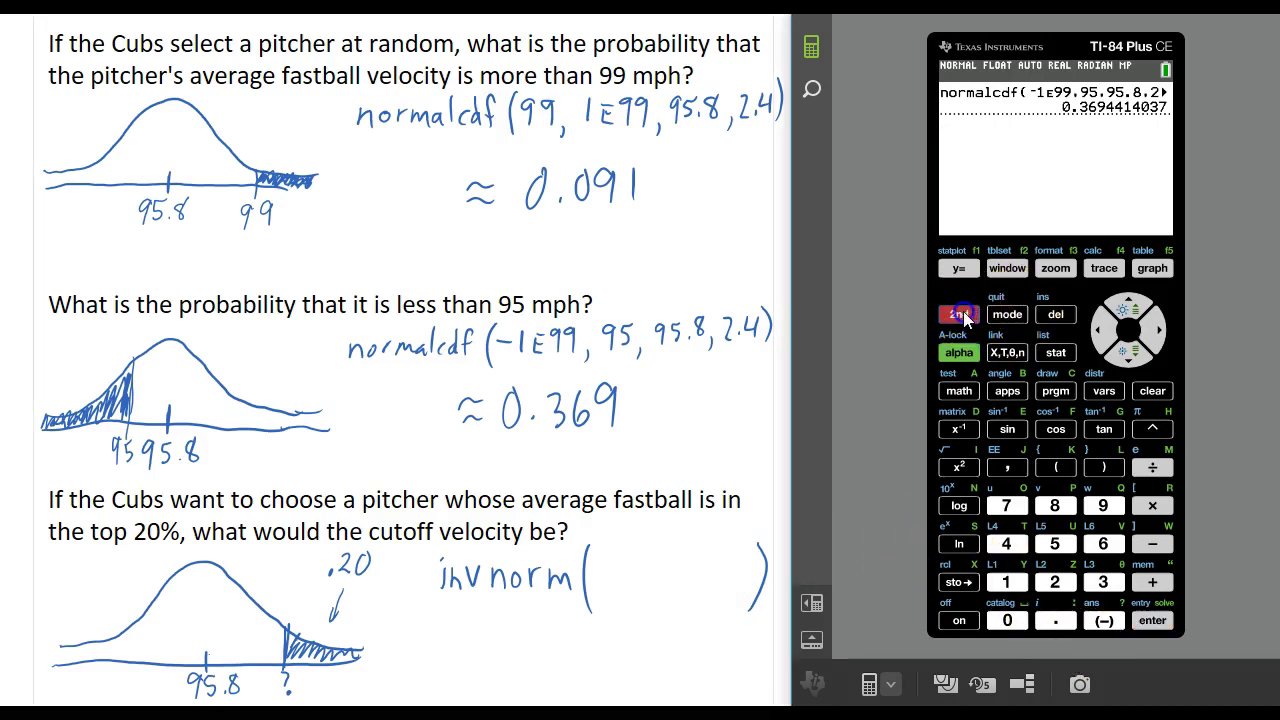
left_click(1101, 391)
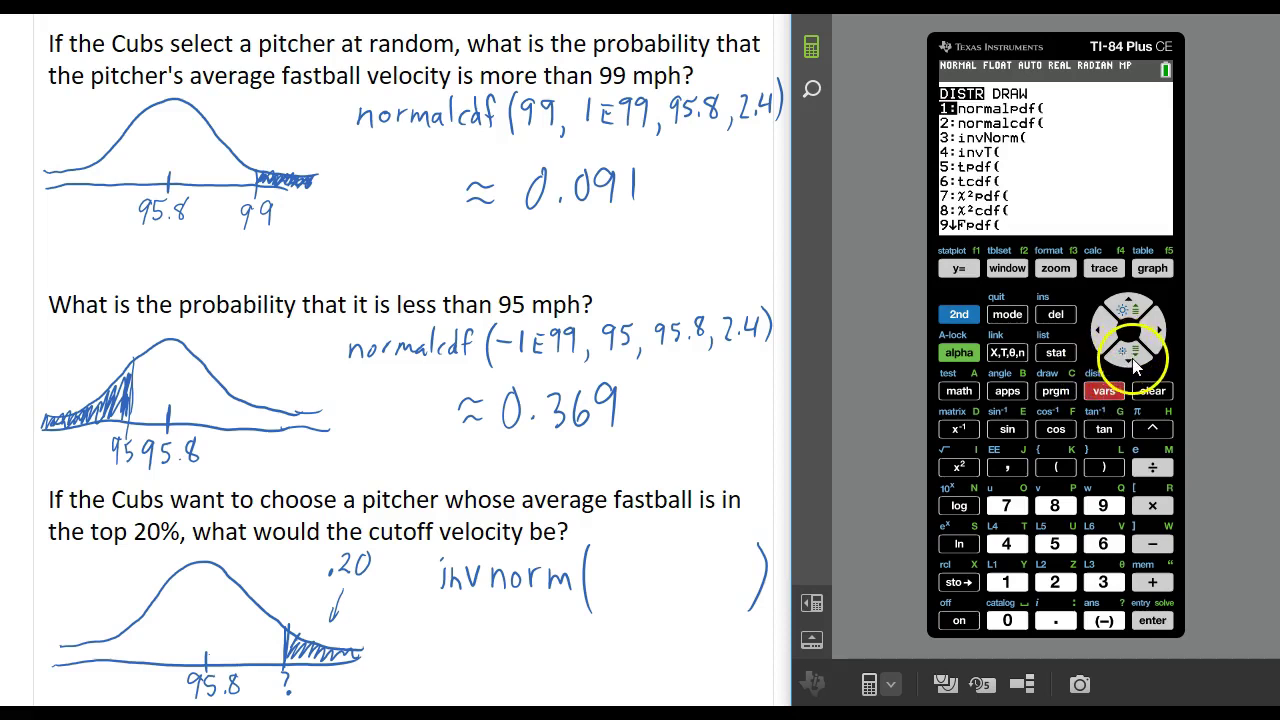
left_click(1134, 355)
left_click(1134, 355)
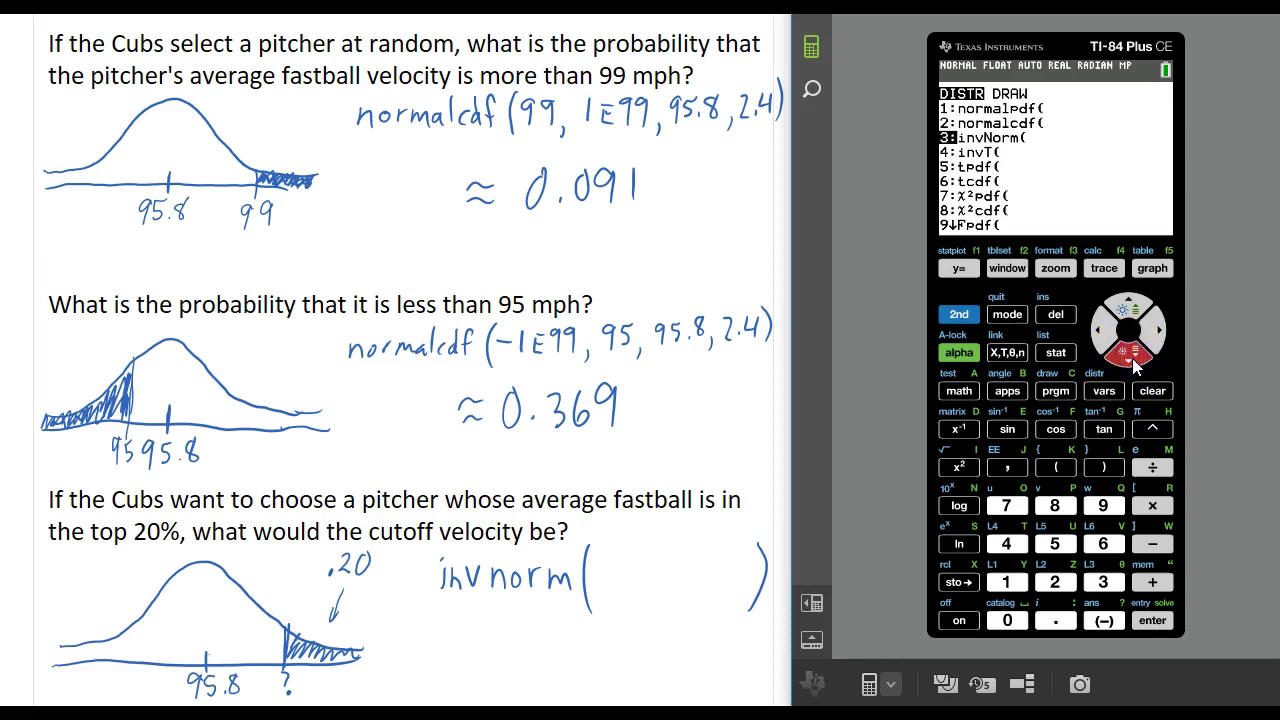
left_click(1153, 620)
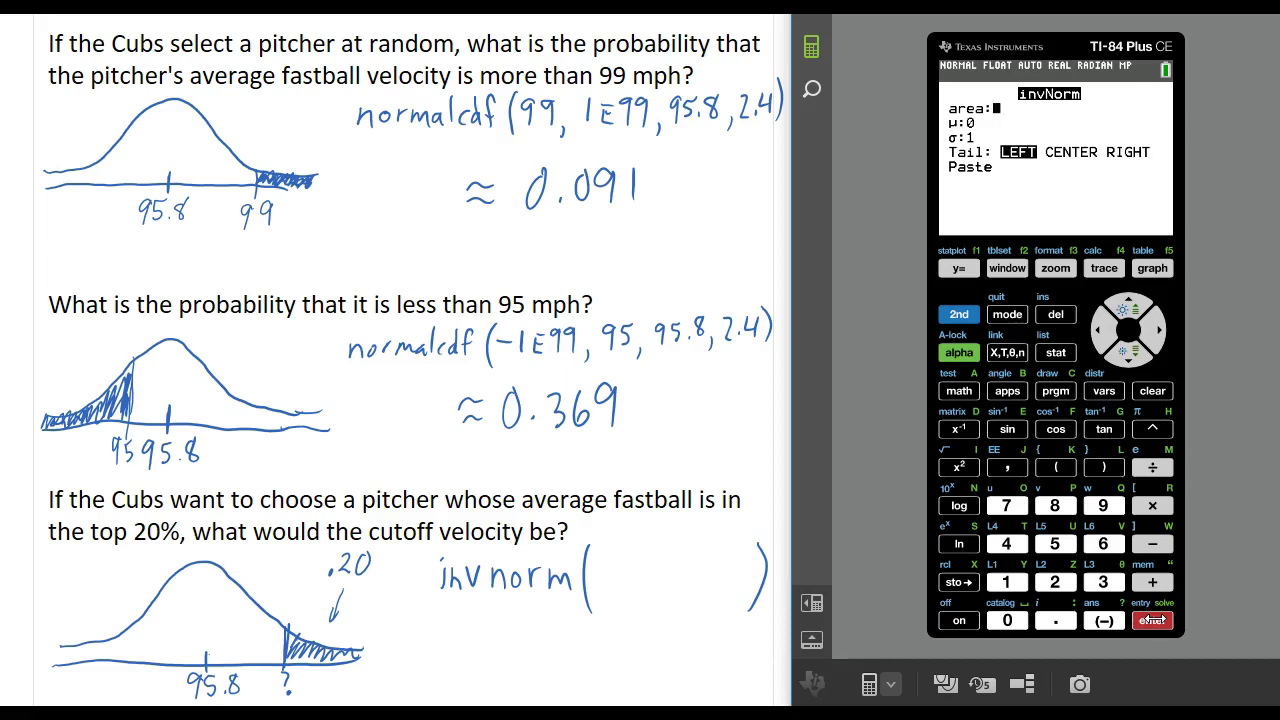
Step: Handwrite that invnorm takes the area to the left, and write .80 inside invnorm(
mouse_move(469, 606)
left_mouse_down()
mouse_move(436, 674)
mouse_move(449, 658)
mouse_move(478, 675)
mouse_move(536, 652)
mouse_move(544, 674)
mouse_move(601, 662)
left_mouse_up()
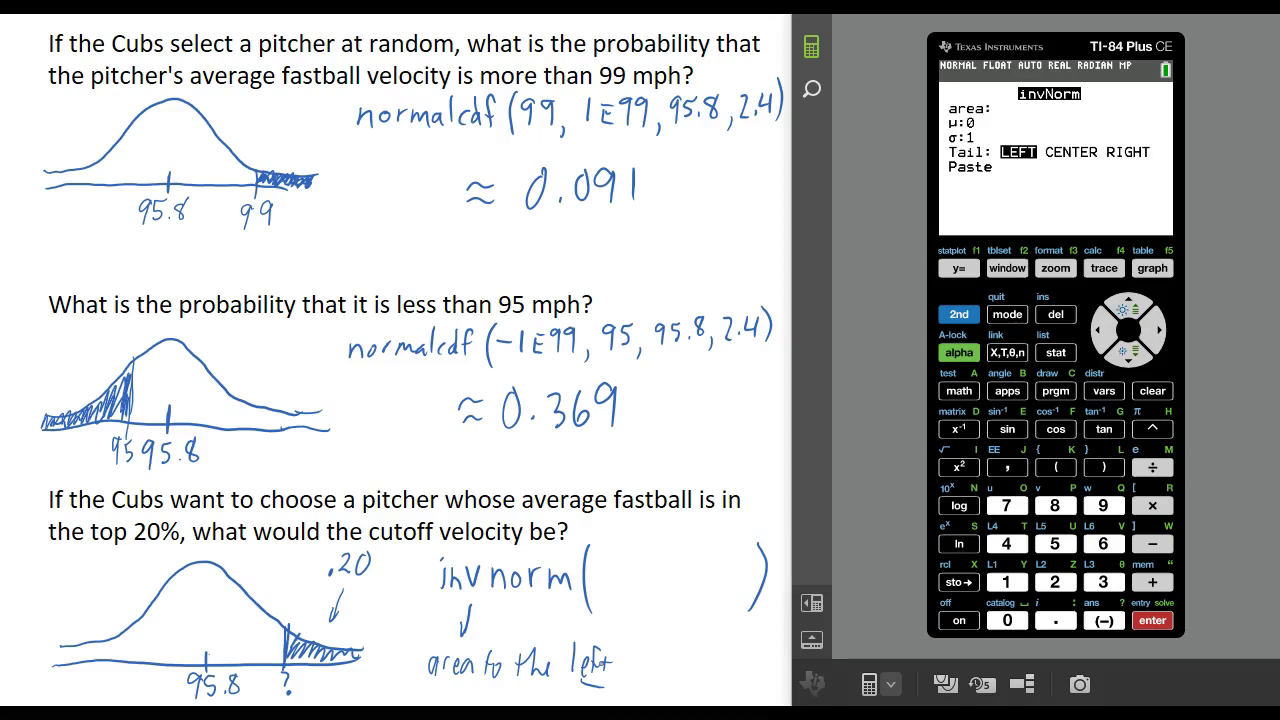
left_click(601, 578)
mouse_move(612, 562)
left_mouse_down()
mouse_move(626, 576)
mouse_move(632, 561)
left_mouse_up()
Step: Enter area .80, μ 95.8, σ 2.4 in the invNorm wizard and handwrite the matching arguments
left_click(622, 592)
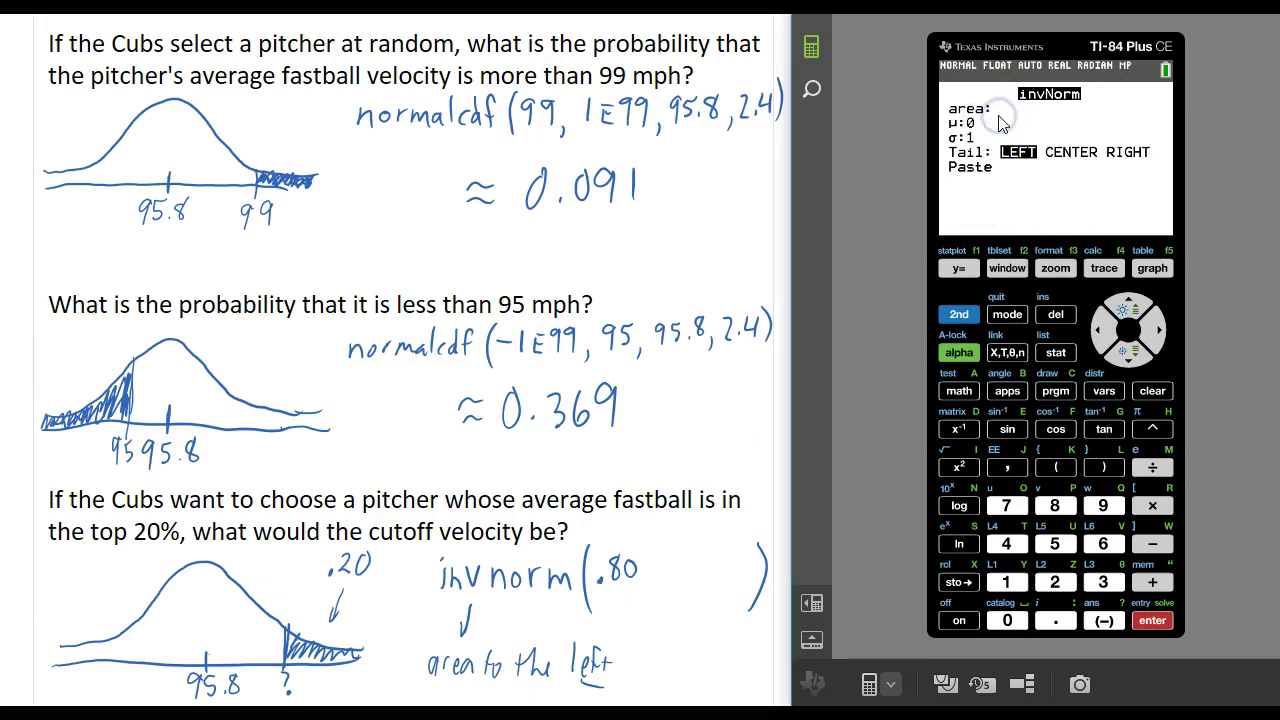
type(".80")
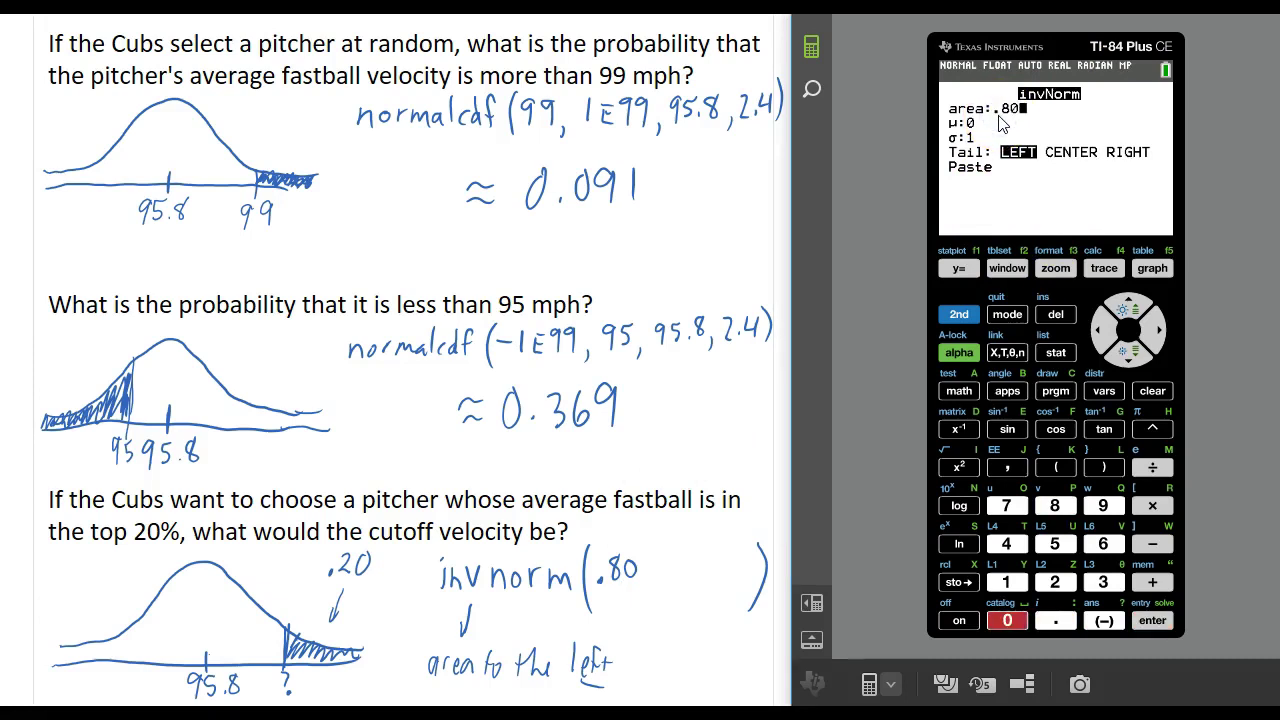
key("Down")
type("95.8")
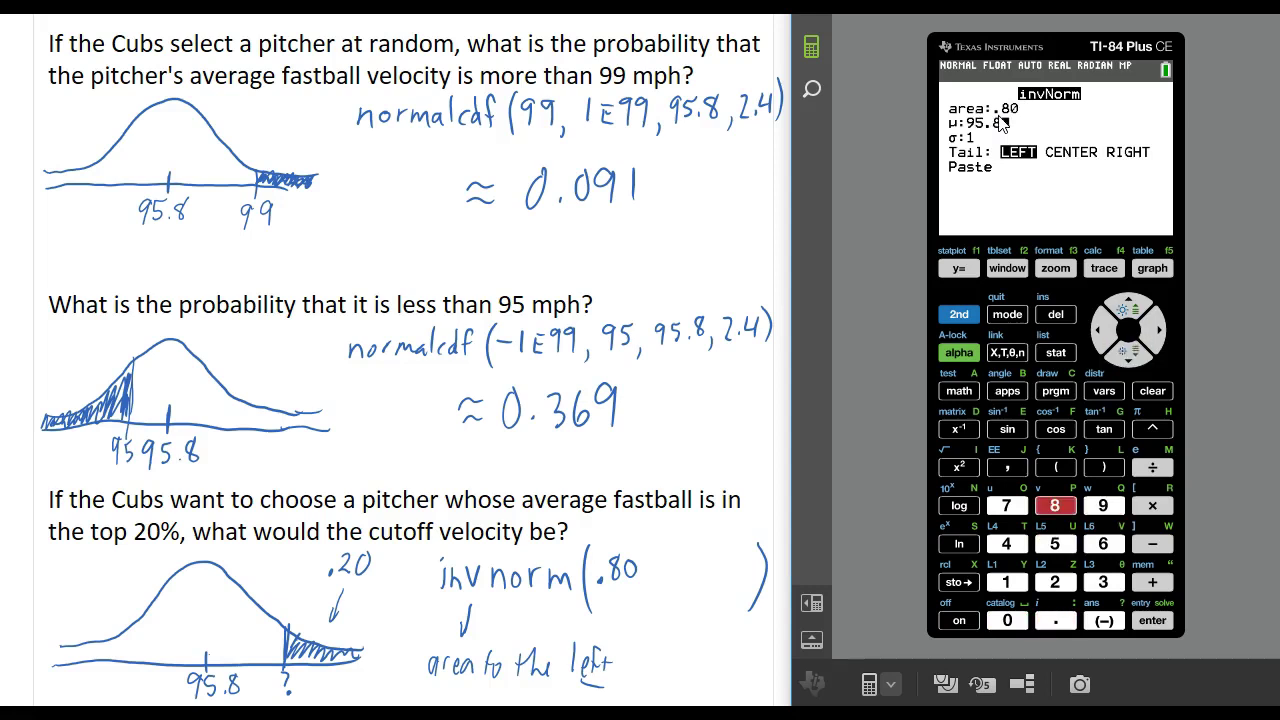
key("Return")
type("2.4")
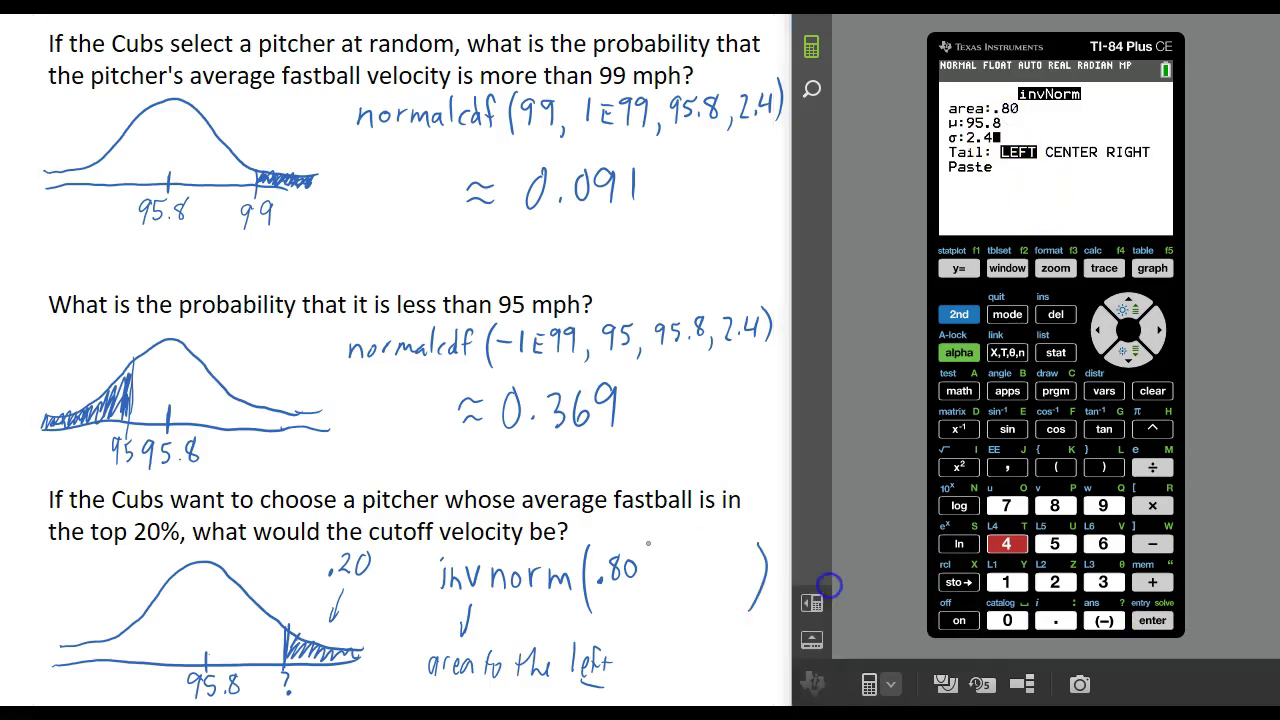
left_click_drag(640, 582, 633, 598)
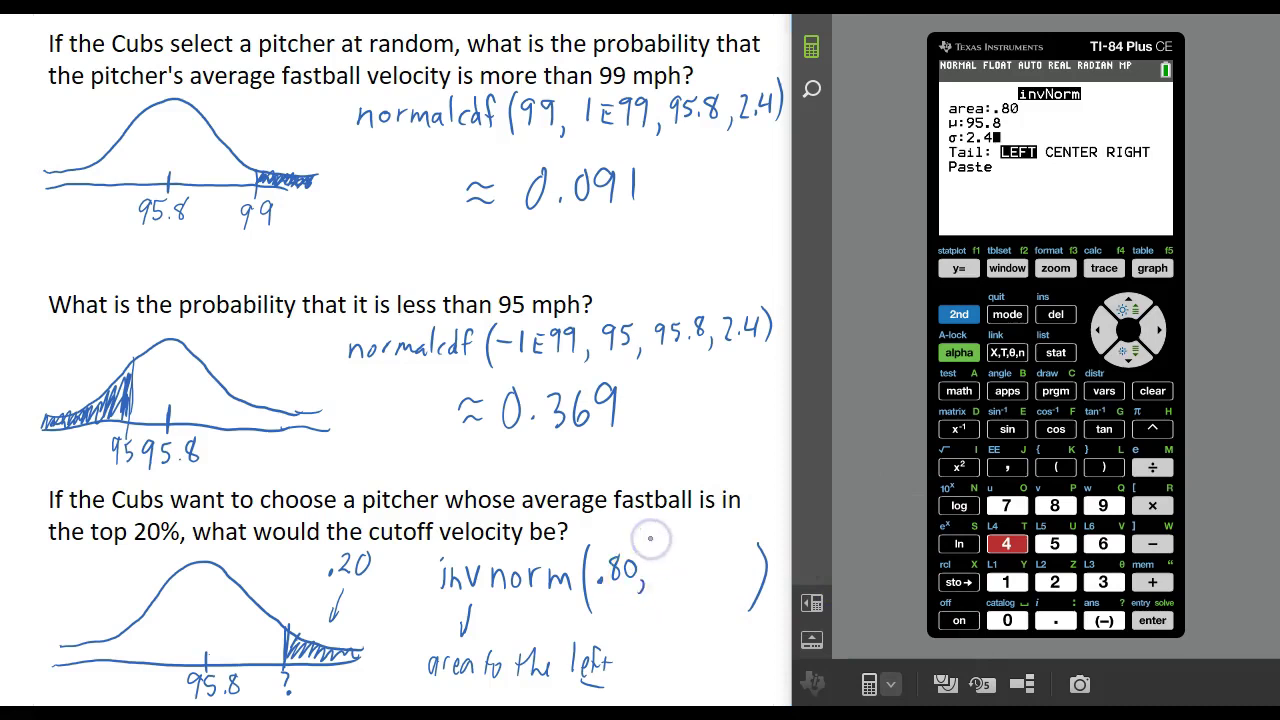
mouse_move(668, 548)
left_mouse_down()
mouse_move(658, 590)
mouse_move(670, 566)
mouse_move(703, 566)
mouse_move(697, 550)
mouse_move(709, 589)
mouse_move(753, 569)
left_mouse_up()
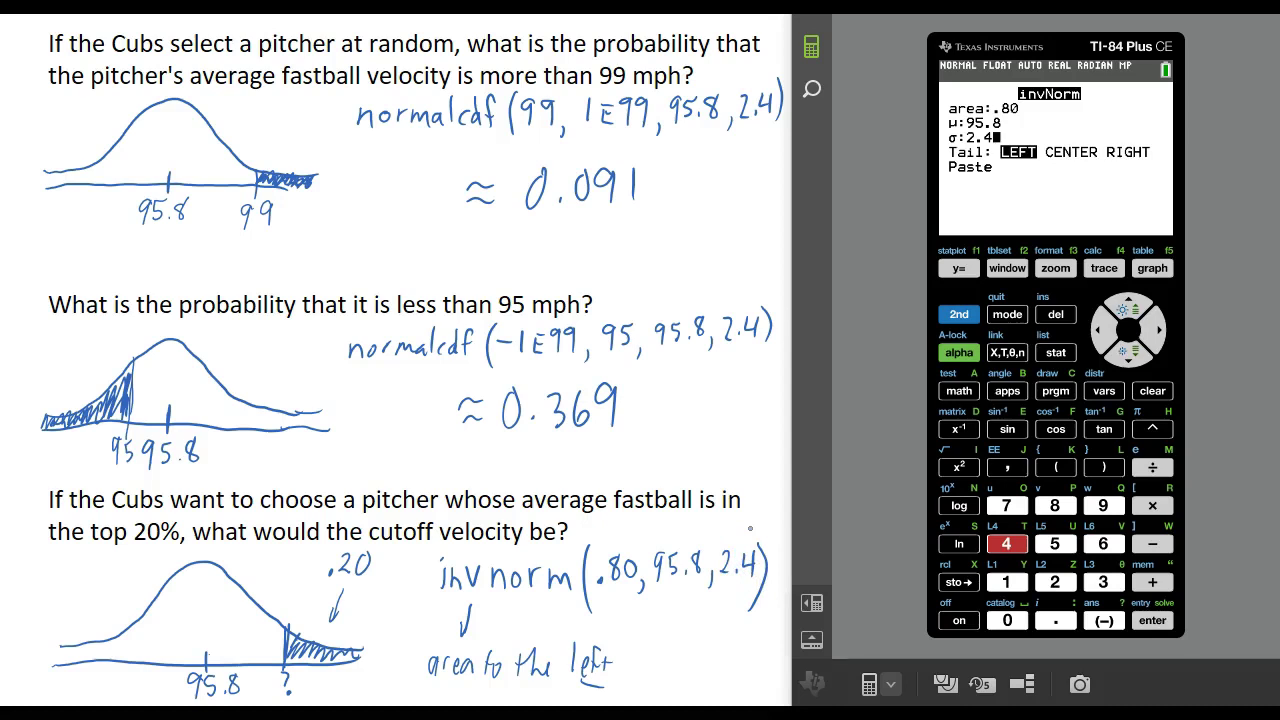
Step: Evaluate invNorm(.80,95.8,2.4,LEFT) = 97.81989096 and write the boxed cutoff ≈ 97.8 mph
left_click(1129, 355)
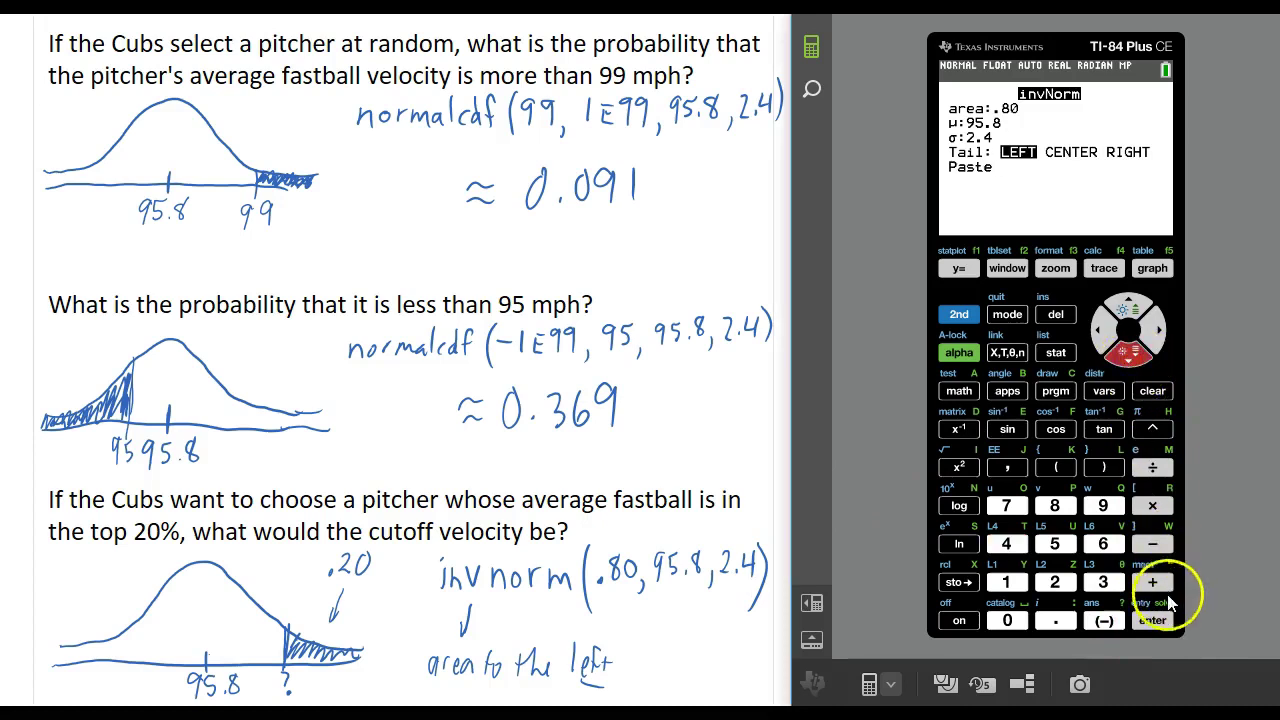
left_click(1150, 619)
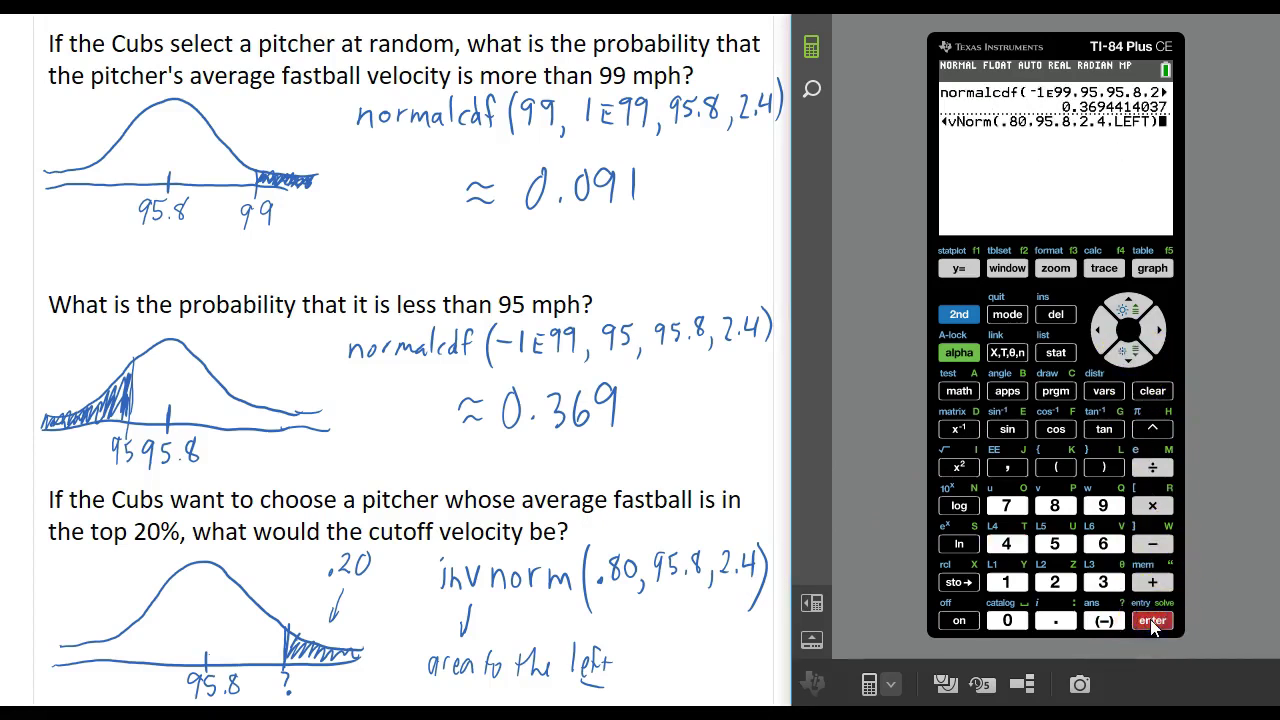
left_click(1150, 619)
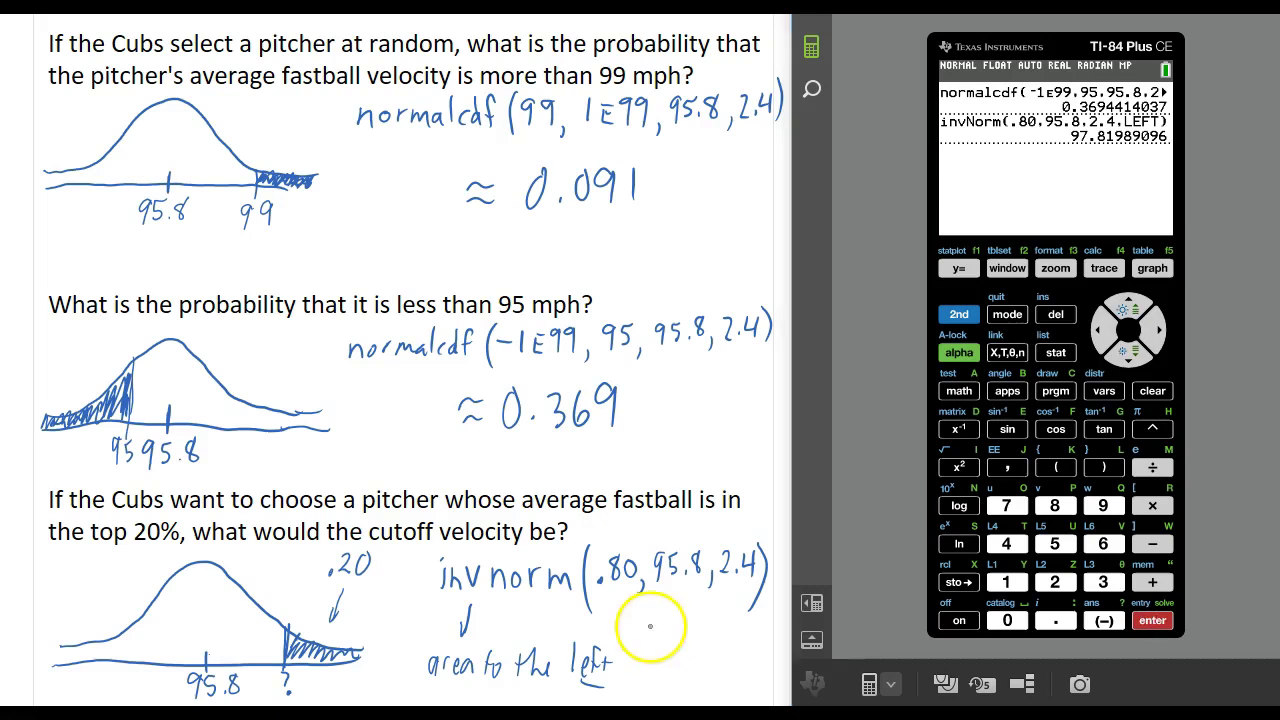
mouse_move(655, 634)
left_mouse_down()
mouse_move(691, 632)
mouse_move(711, 635)
mouse_move(712, 656)
mouse_move(741, 651)
mouse_move(746, 617)
mouse_move(768, 668)
left_mouse_up()
mouse_move(758, 603)
left_mouse_down()
mouse_move(706, 607)
mouse_move(673, 632)
mouse_move(707, 694)
mouse_move(763, 687)
mouse_move(762, 600)
left_mouse_up()
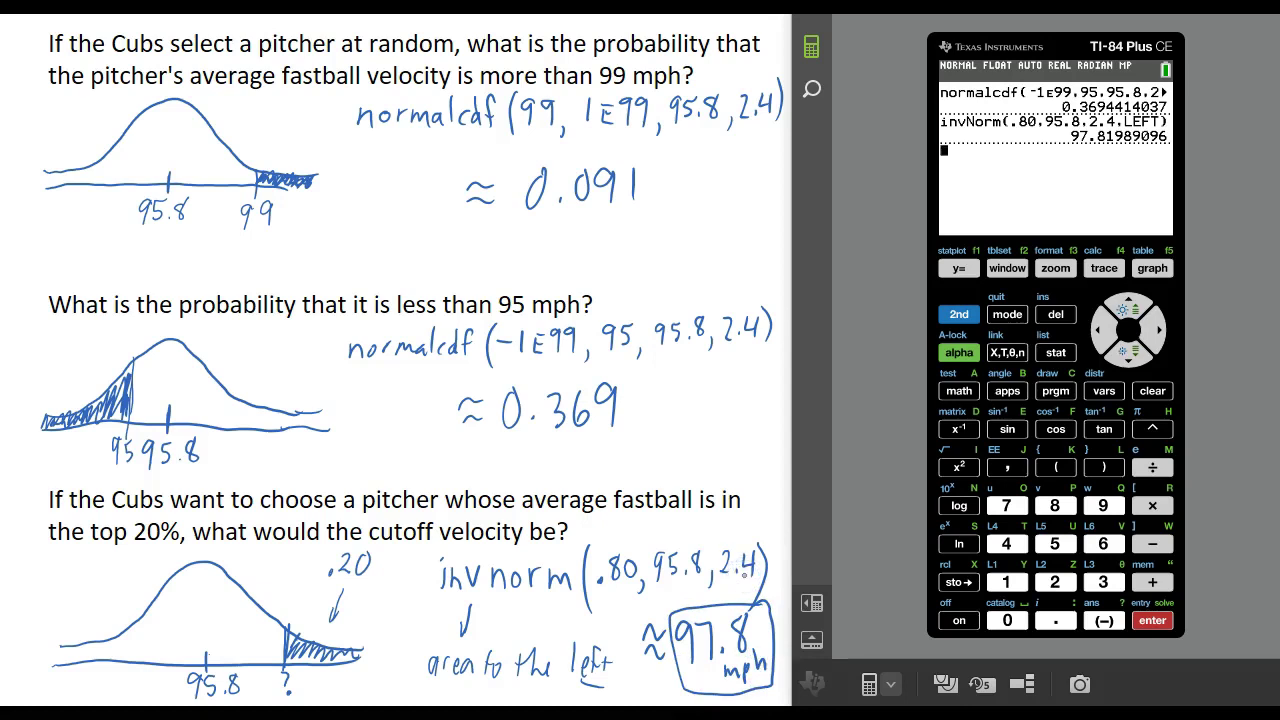